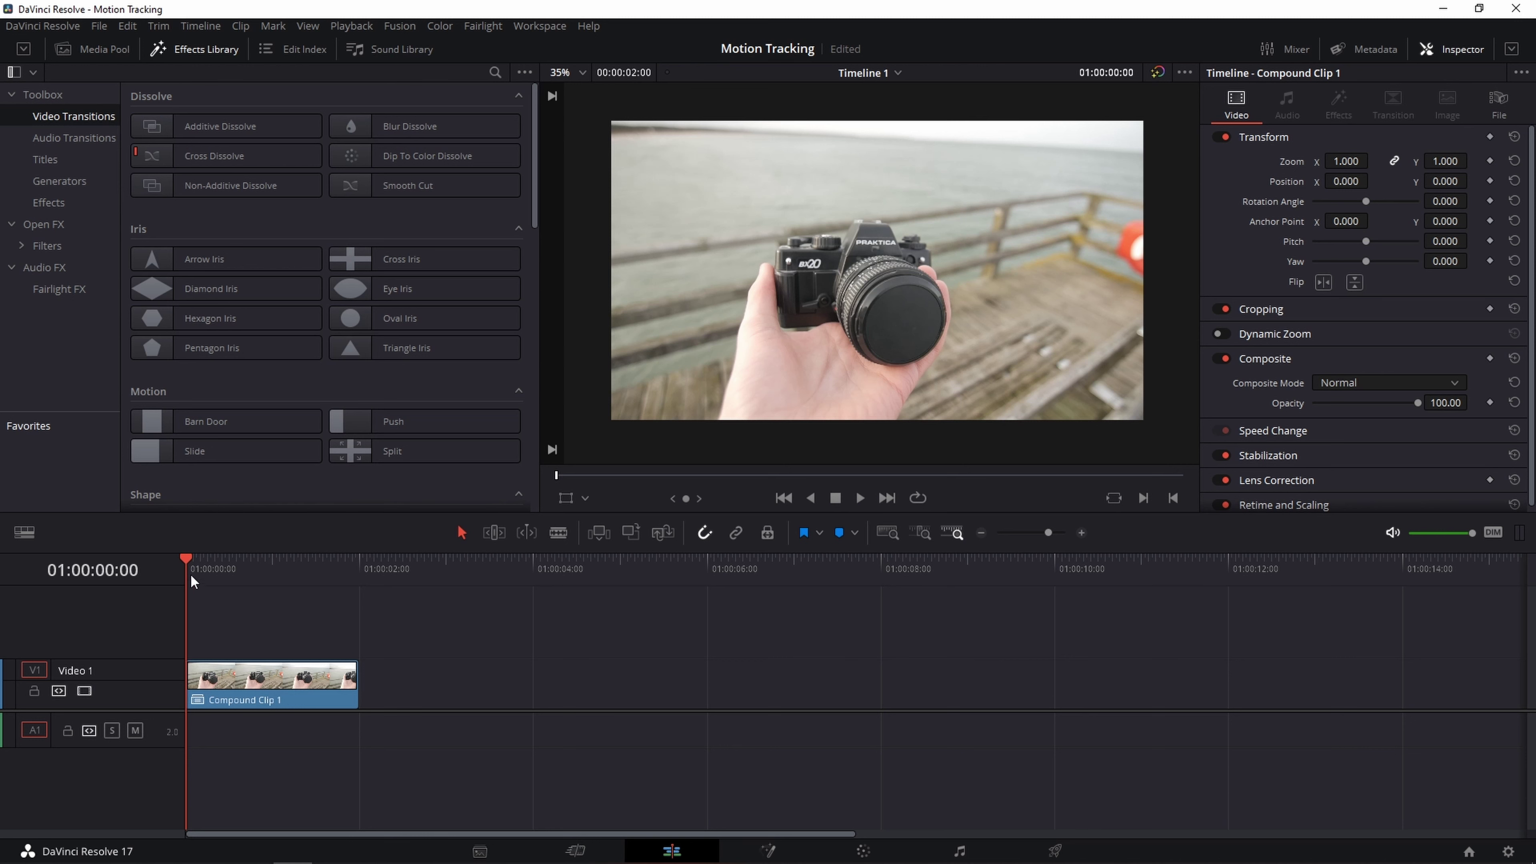
- Preview the pier clip, then open its Fusion composition with MediaIn1 → Tracker1 → MediaOut1
{"action": "mouse_move", "coordinate": [191, 566]}
{"action": "left_mouse_down"}
{"action": "mouse_move", "coordinate": [300, 573]}
{"action": "mouse_move", "coordinate": [205, 556]}
{"action": "left_mouse_up"}
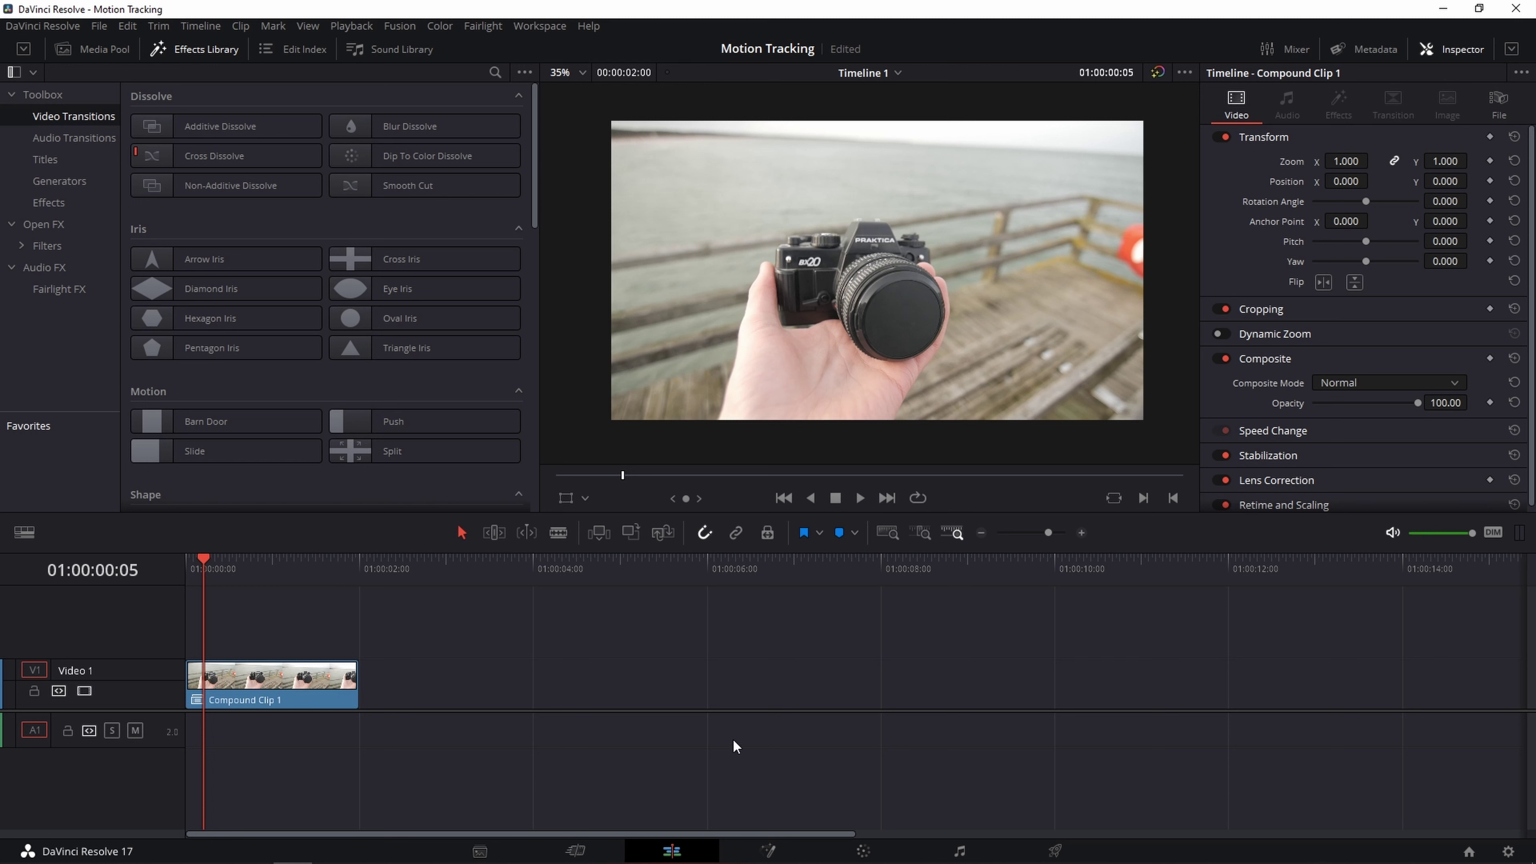
{"action": "left_click", "coordinate": [768, 851]}
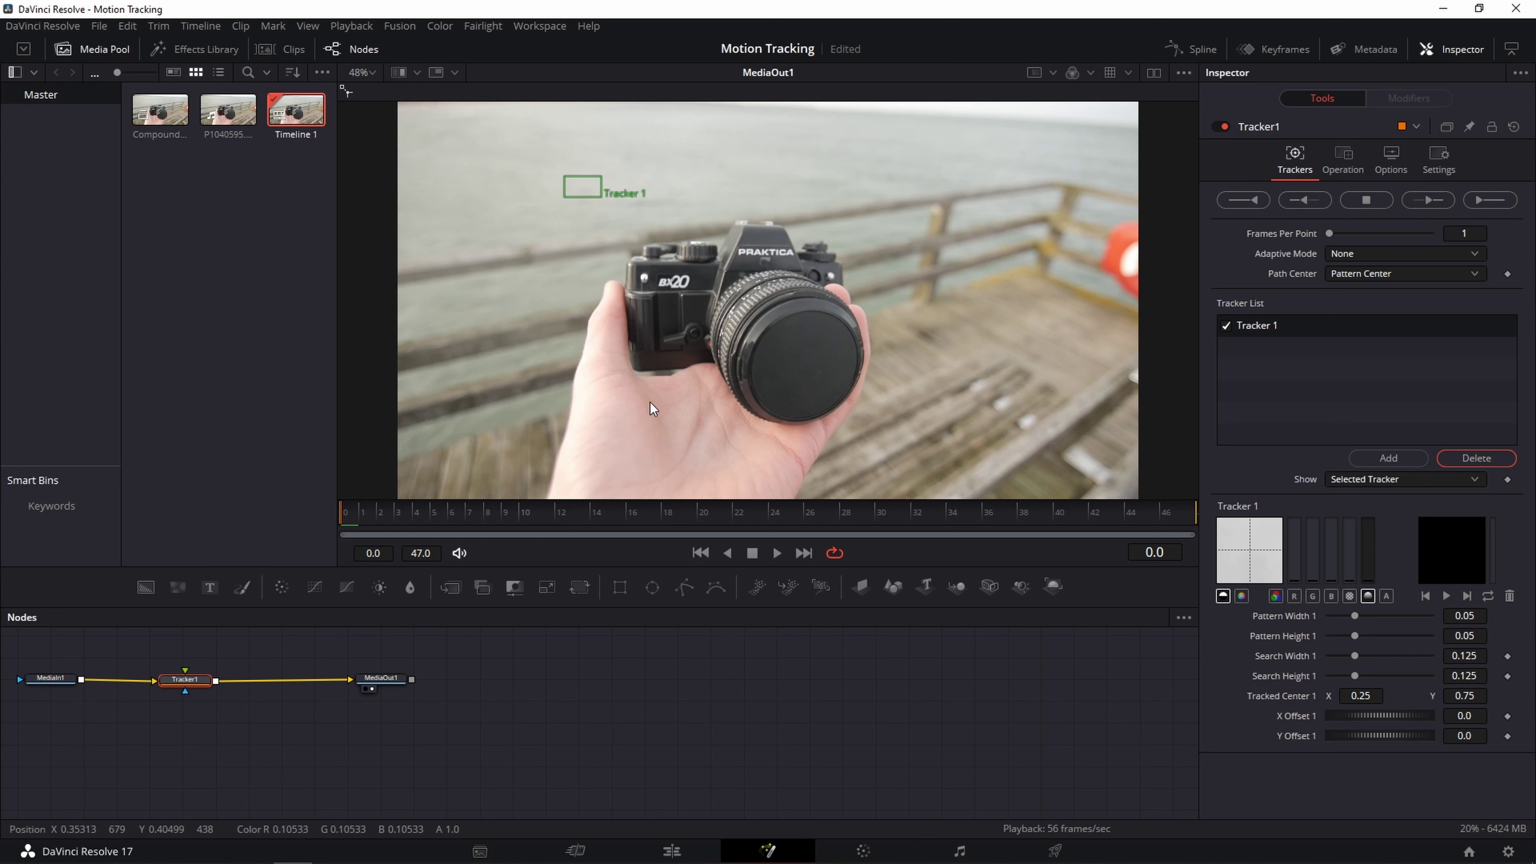
- Inspect the camera up close, save the Motion Tracking project with Ctrl+S, and scrub the frames
{"action": "scroll", "coordinate": [552, 140], "scroll_direction": "up", "scroll_amount": 2}
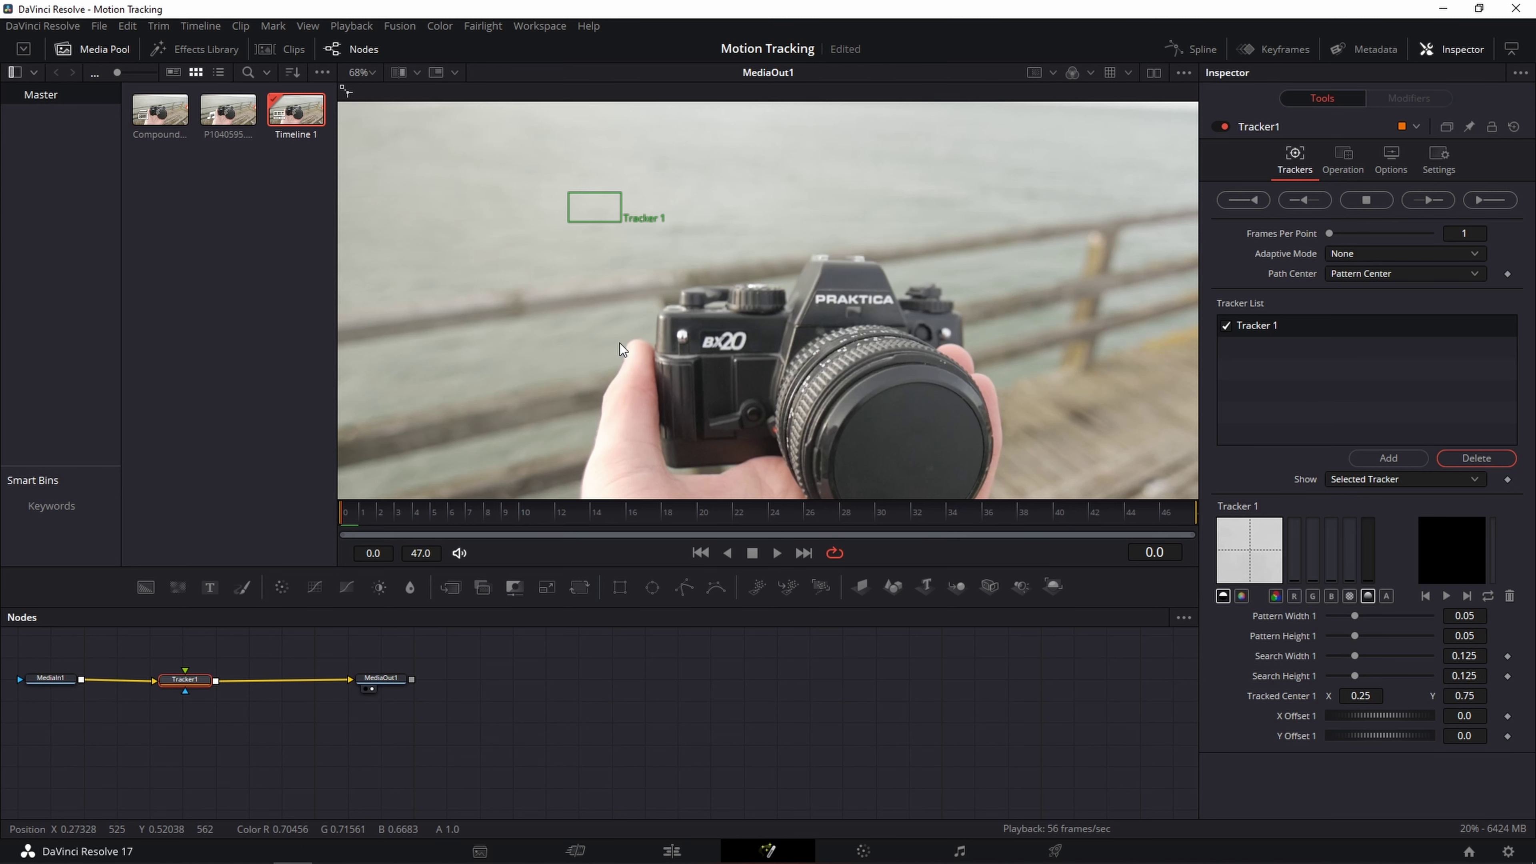
{"action": "scroll", "coordinate": [665, 332], "scroll_direction": "down", "scroll_amount": 2}
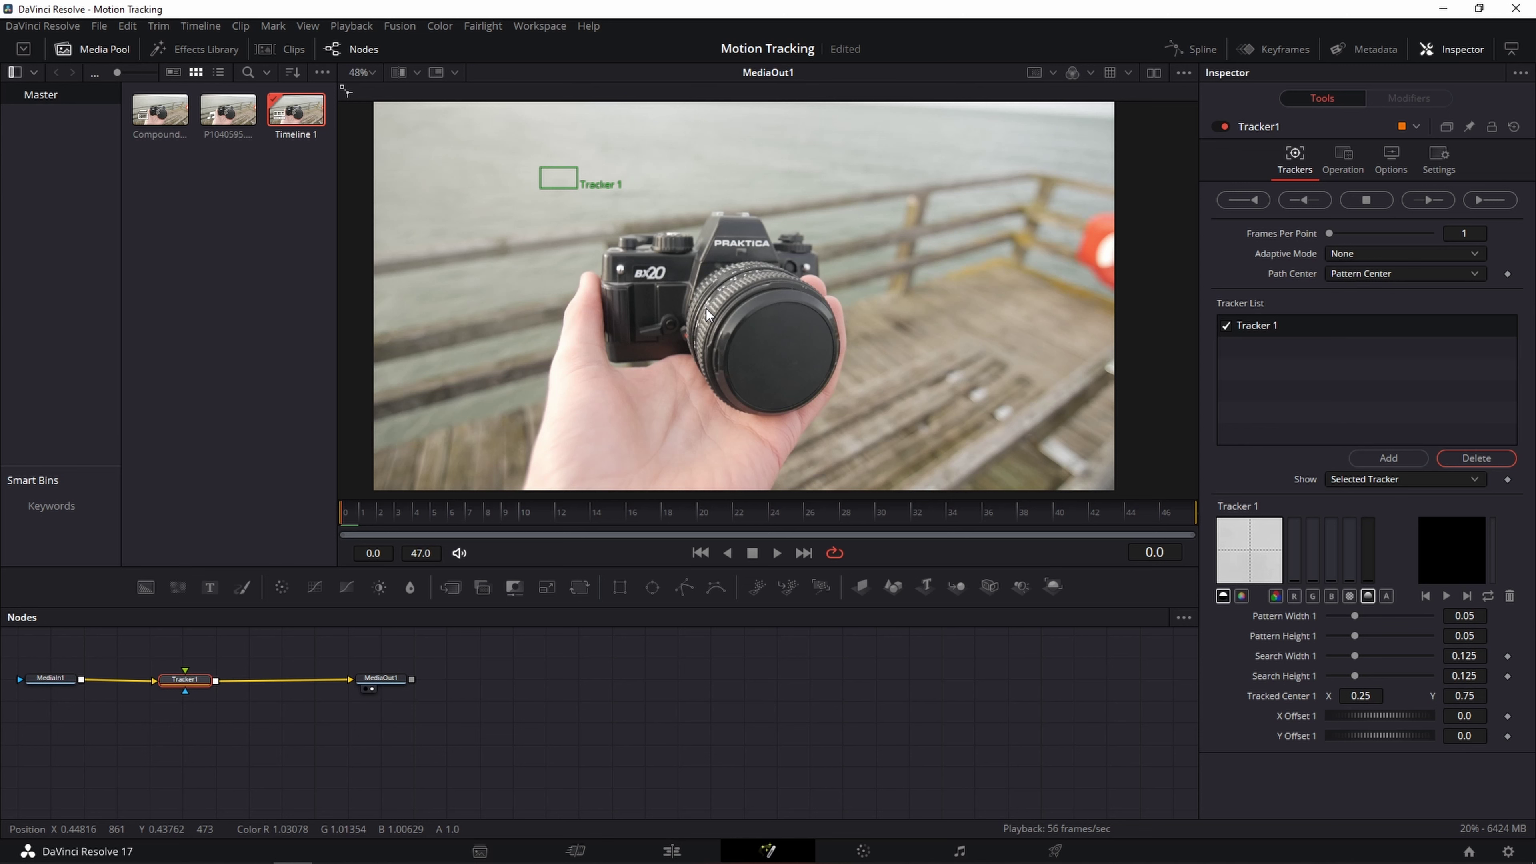
{"action": "key", "text": "ctrl+s"}
{"action": "scroll", "coordinate": [622, 284], "scroll_direction": "up", "scroll_amount": 3, "text": "ctrl"}
{"action": "scroll", "coordinate": [622, 284], "scroll_direction": "up", "scroll_amount": 1, "text": "ctrl"}
{"action": "mouse_move", "coordinate": [470, 514]}
{"action": "left_mouse_down"}
{"action": "mouse_move", "coordinate": [826, 502]}
{"action": "mouse_move", "coordinate": [1014, 538]}
{"action": "left_mouse_up"}
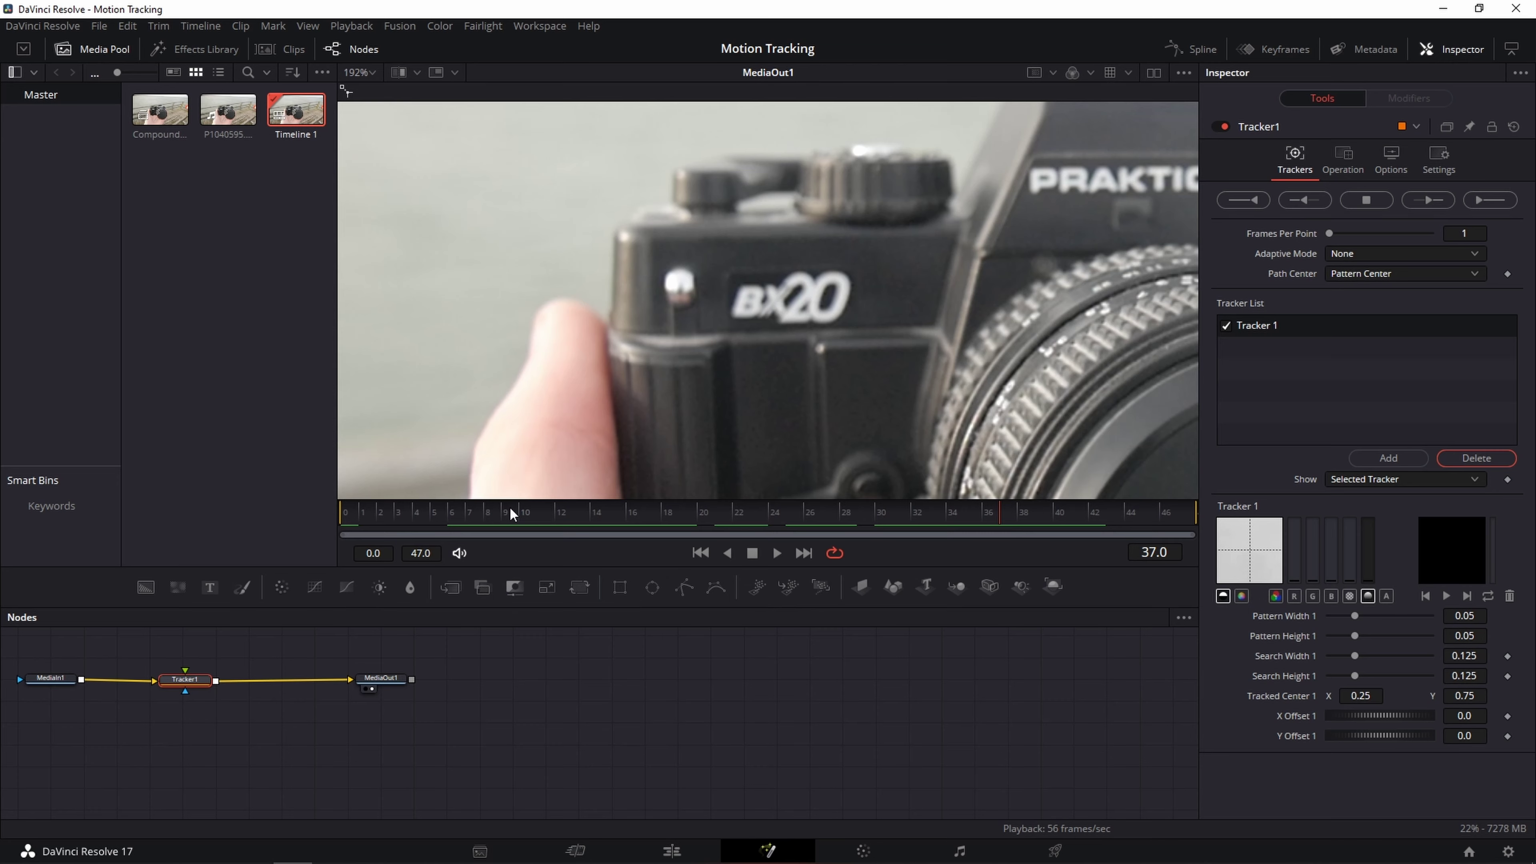
- Return to the clip's first frame and fit the whole image in the viewer
{"action": "left_click", "coordinate": [376, 514]}
{"action": "left_click_drag", "start_coordinate": [376, 517], "coordinate": [345, 517]}
{"action": "key", "text": "ctrl+f"}
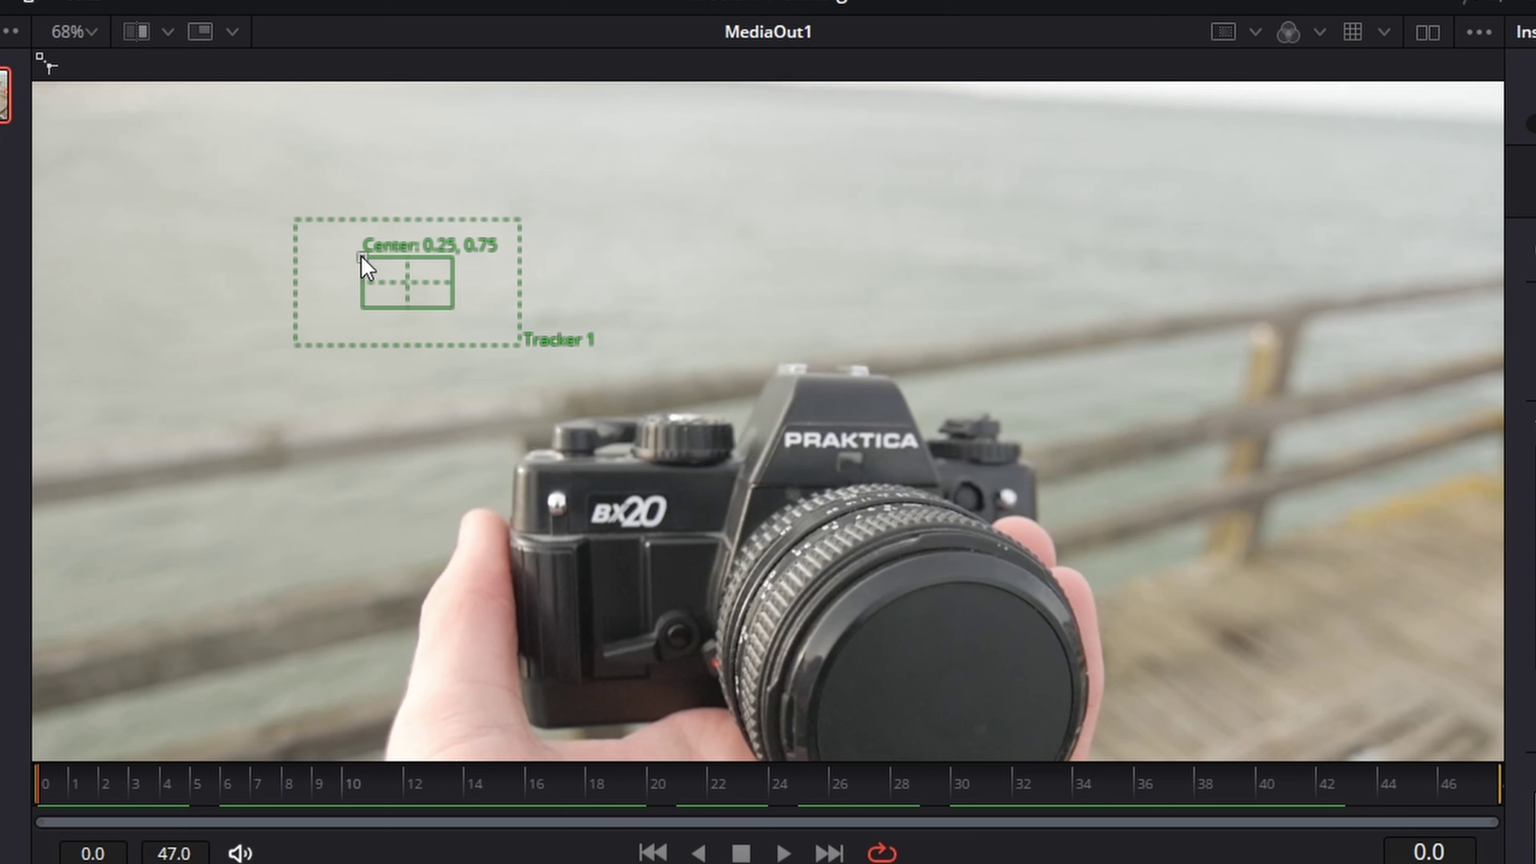
- Place Tracker 1 on the white button with a tight pattern and a 0.126072 × 0.232608 search area
{"action": "mouse_move", "coordinate": [362, 257]}
{"action": "left_mouse_down"}
{"action": "mouse_move", "coordinate": [524, 484]}
{"action": "mouse_move", "coordinate": [512, 479]}
{"action": "left_mouse_up"}
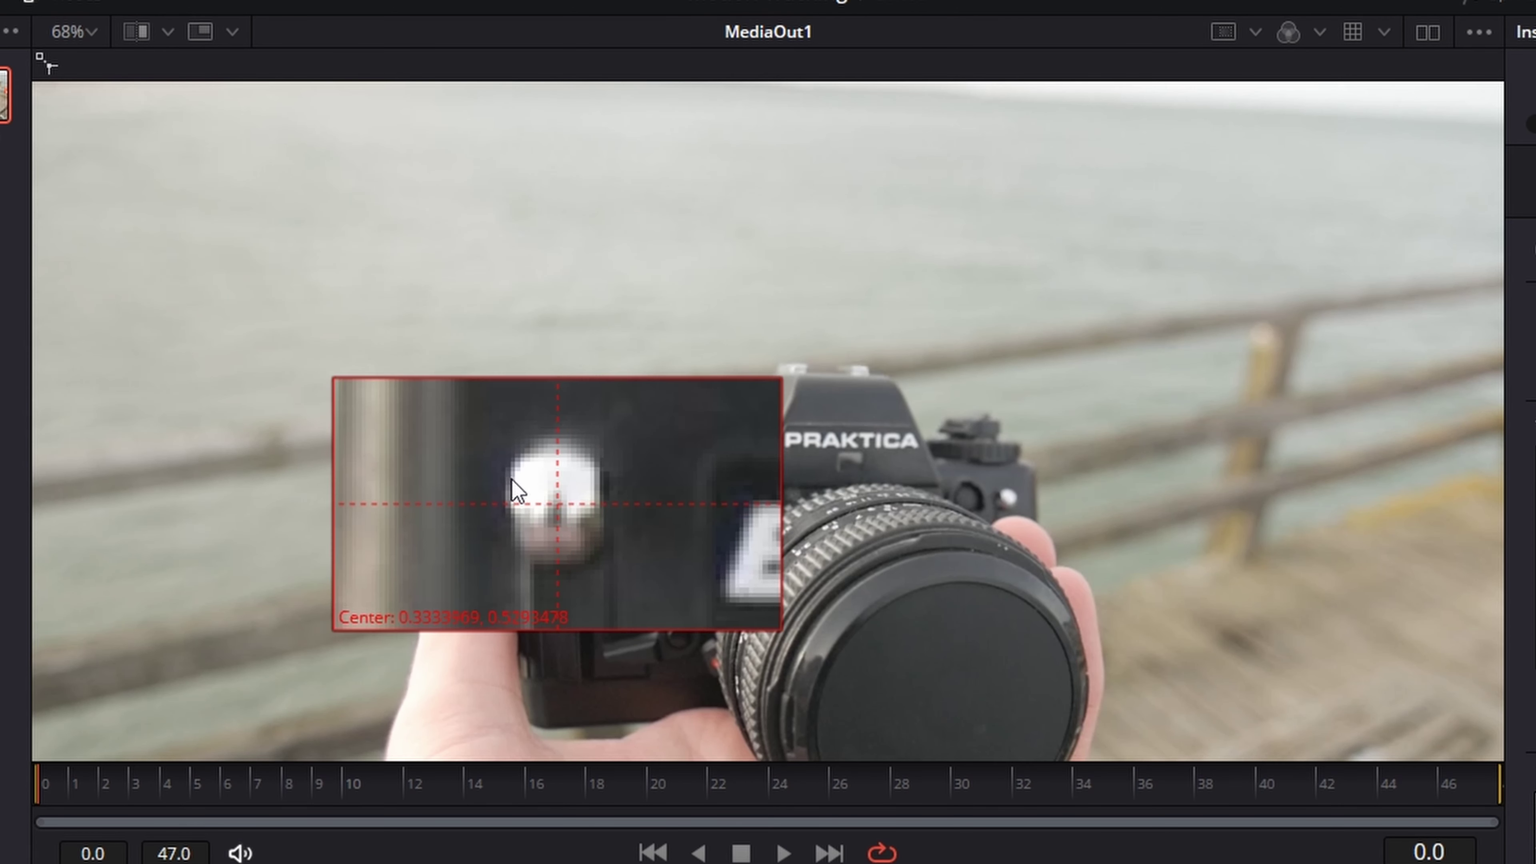
{"action": "left_click_drag", "start_coordinate": [511, 479], "coordinate": [511, 479]}
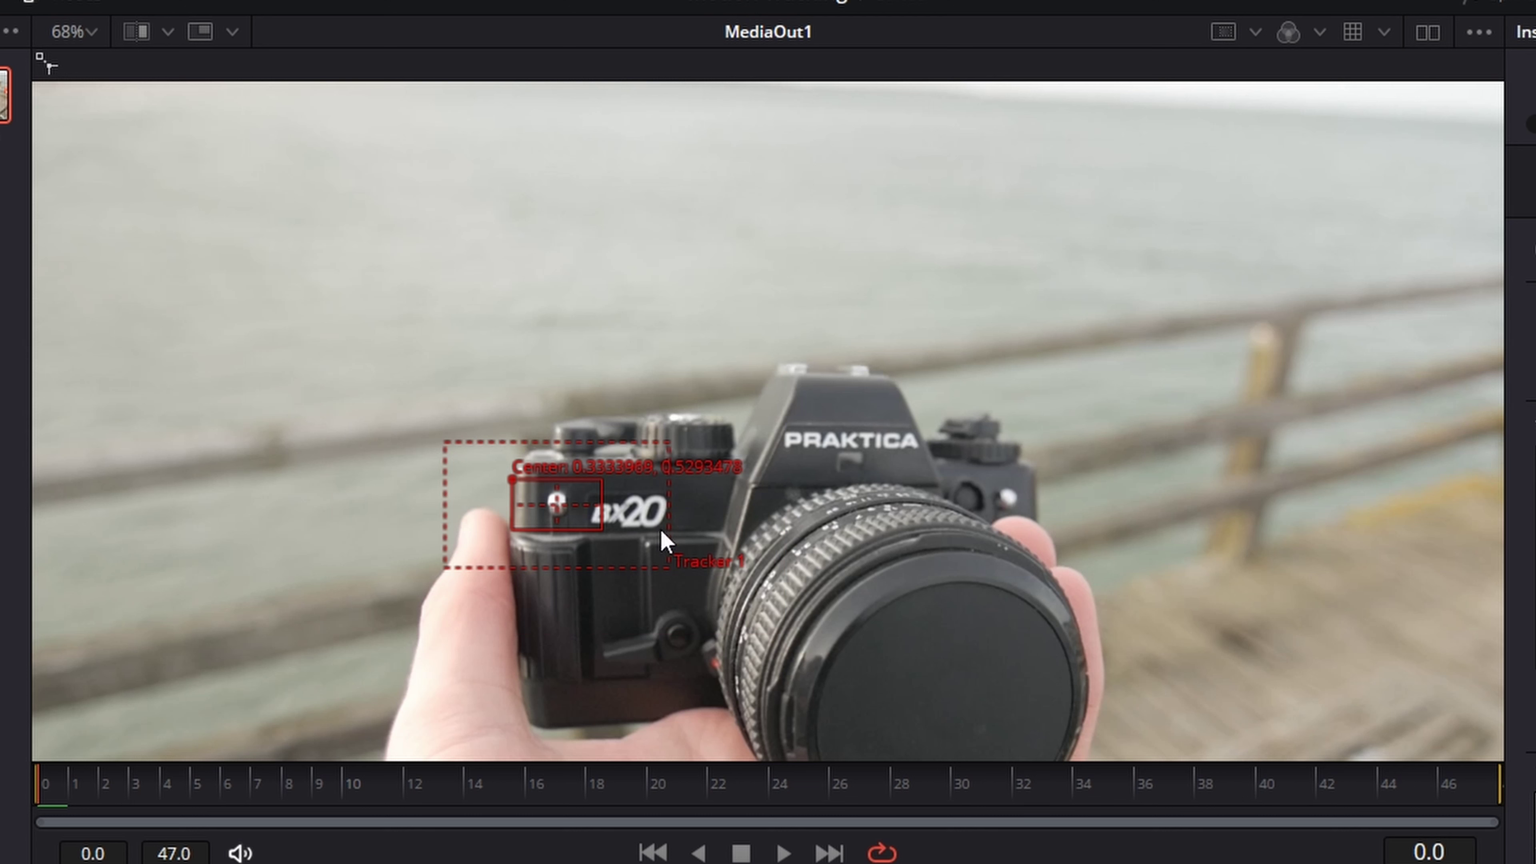
{"action": "left_click_drag", "start_coordinate": [600, 531], "coordinate": [578, 527]}
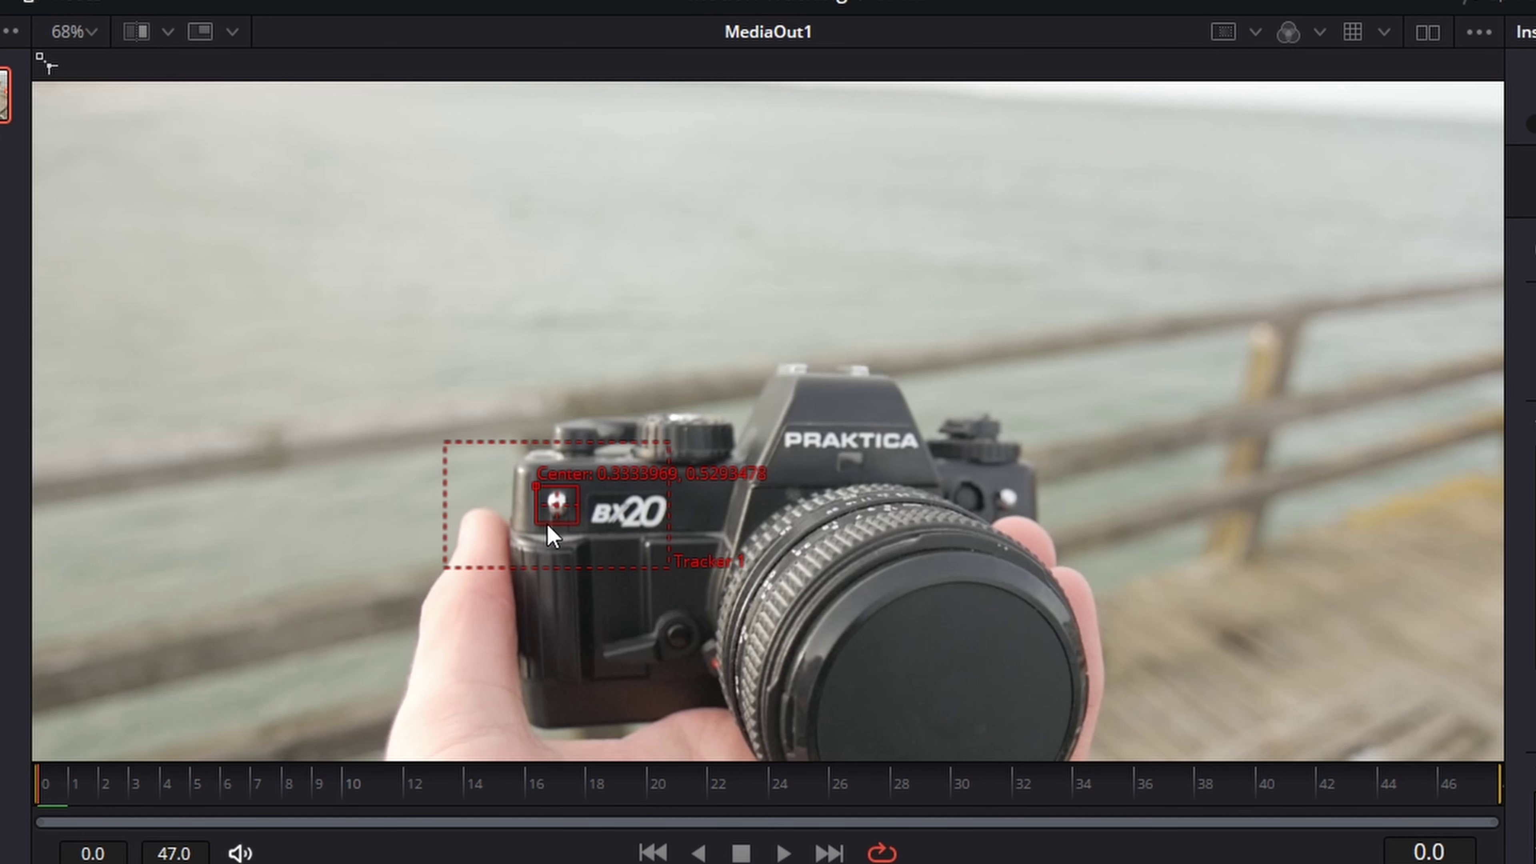
{"action": "mouse_move", "coordinate": [670, 568]}
{"action": "left_mouse_down"}
{"action": "mouse_move", "coordinate": [626, 644]}
{"action": "mouse_move", "coordinate": [678, 625]}
{"action": "mouse_move", "coordinate": [968, 844]}
{"action": "mouse_move", "coordinate": [610, 547]}
{"action": "mouse_move", "coordinate": [706, 604]}
{"action": "mouse_move", "coordinate": [712, 418]}
{"action": "left_mouse_up"}
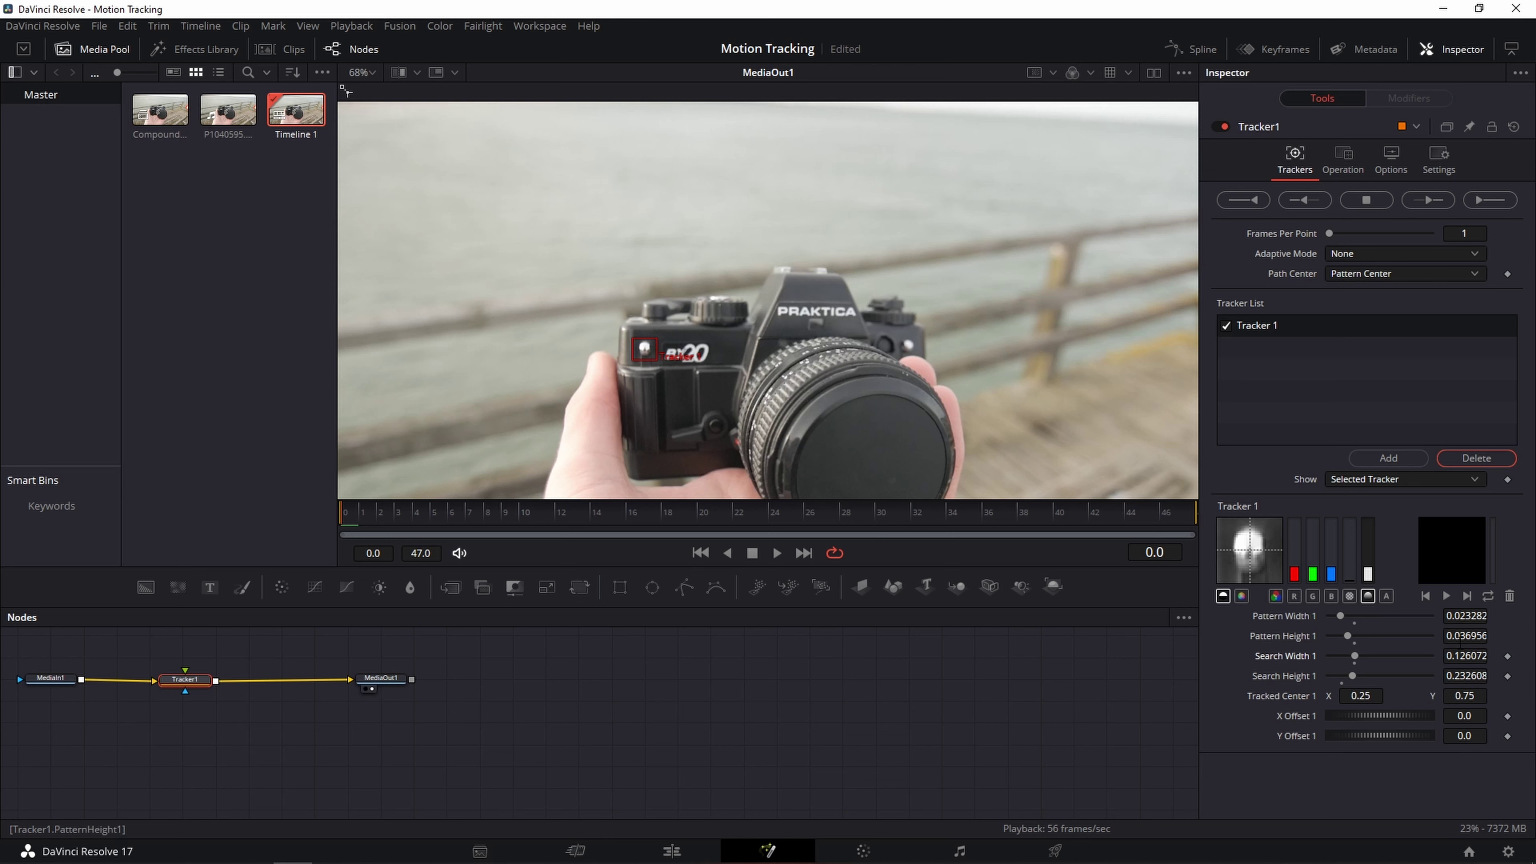
- Raise Tracker 1's Pattern Height to 0.041856, giving a 0.023282 × 0.041856 pattern
{"action": "left_click_drag", "start_coordinate": [1347, 635], "coordinate": [1349, 635]}
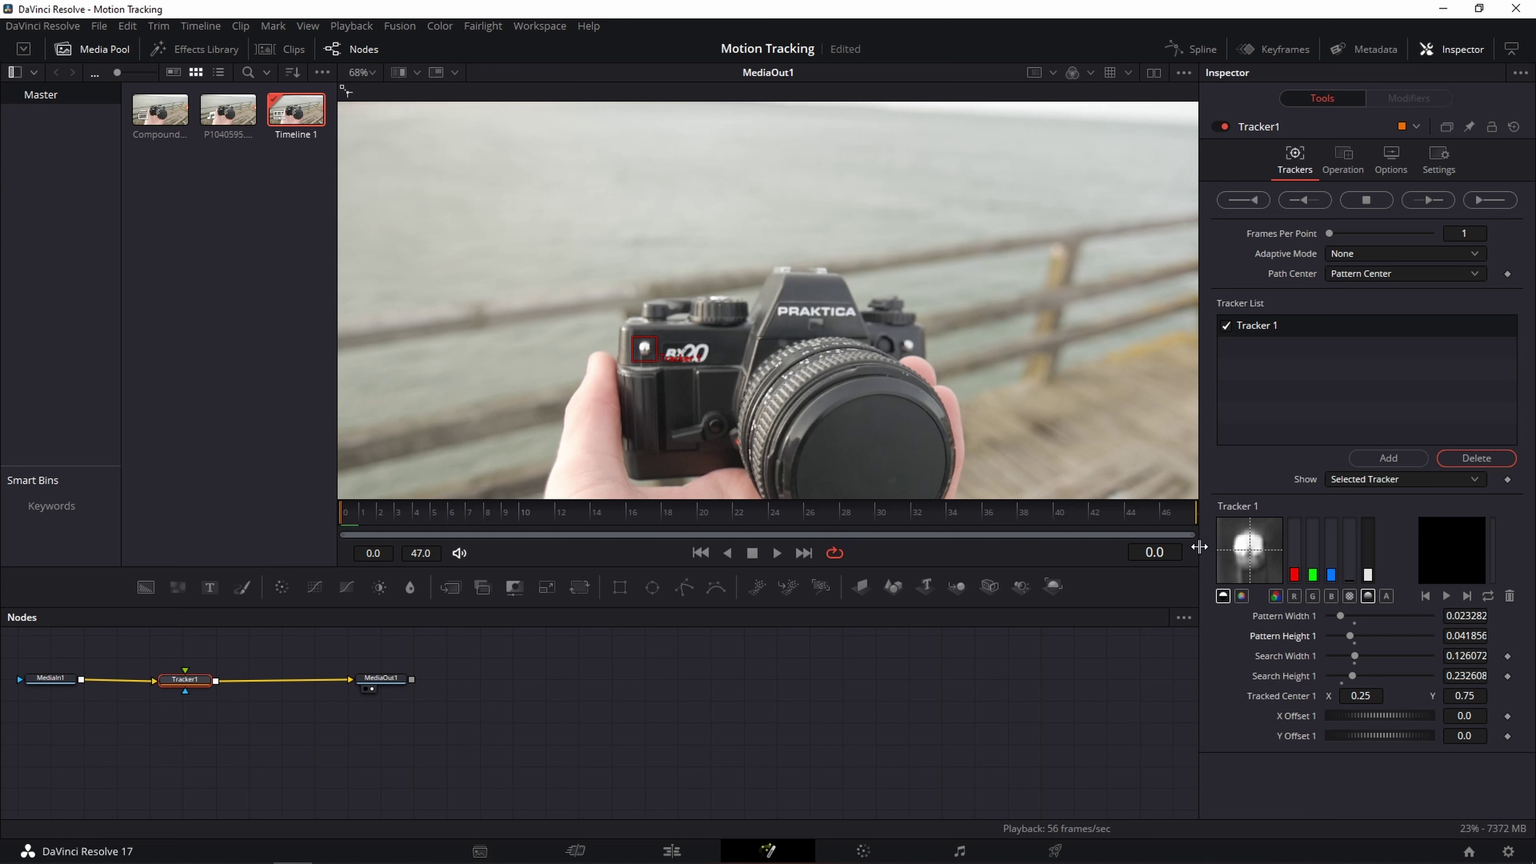
{"action": "mouse_move", "coordinate": [665, 369]}
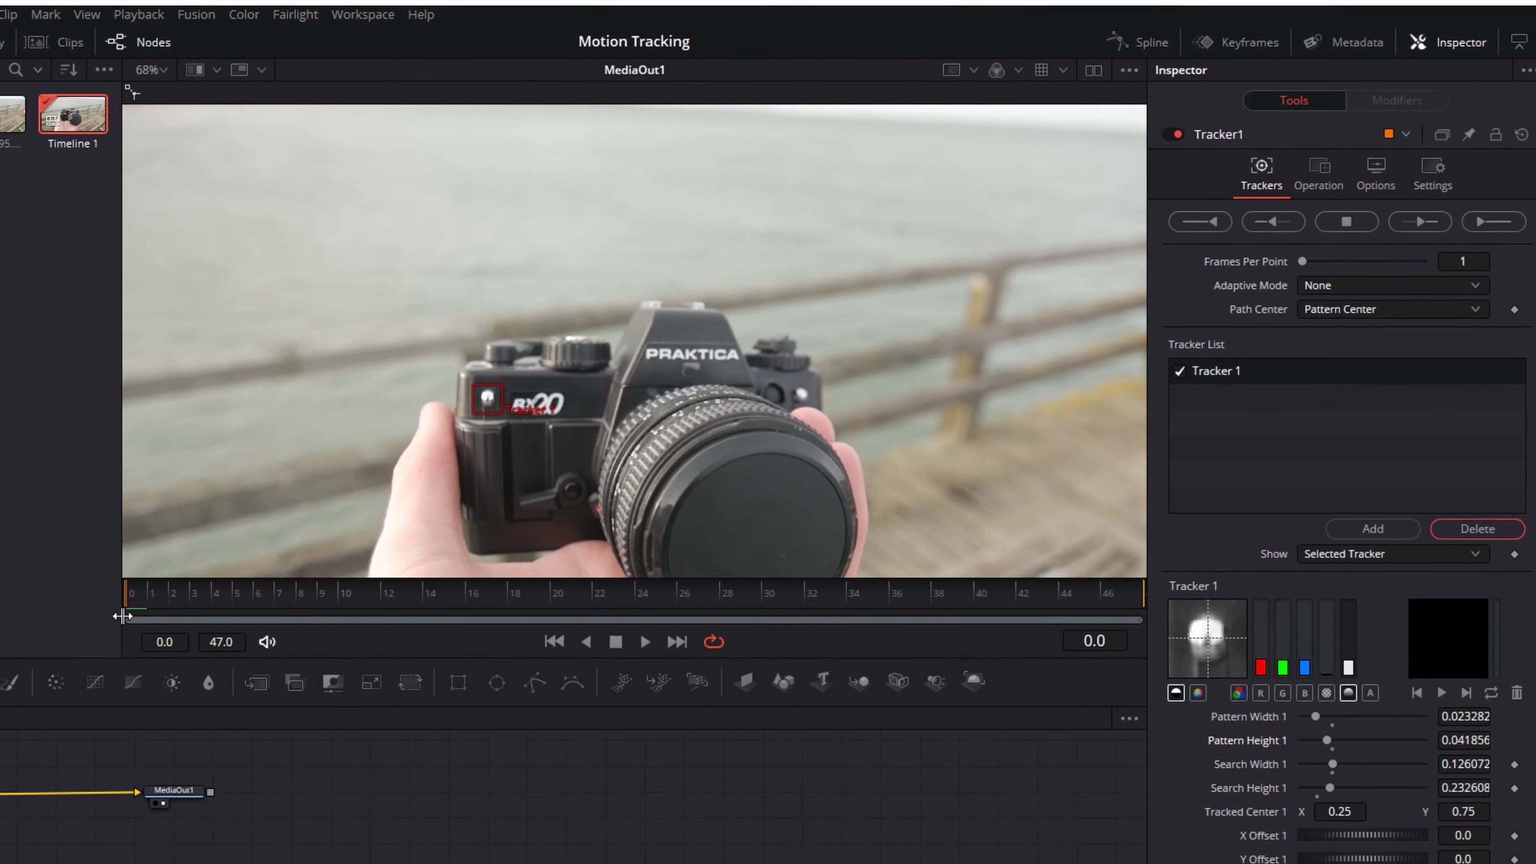
{"action": "mouse_move", "coordinate": [469, 510]}
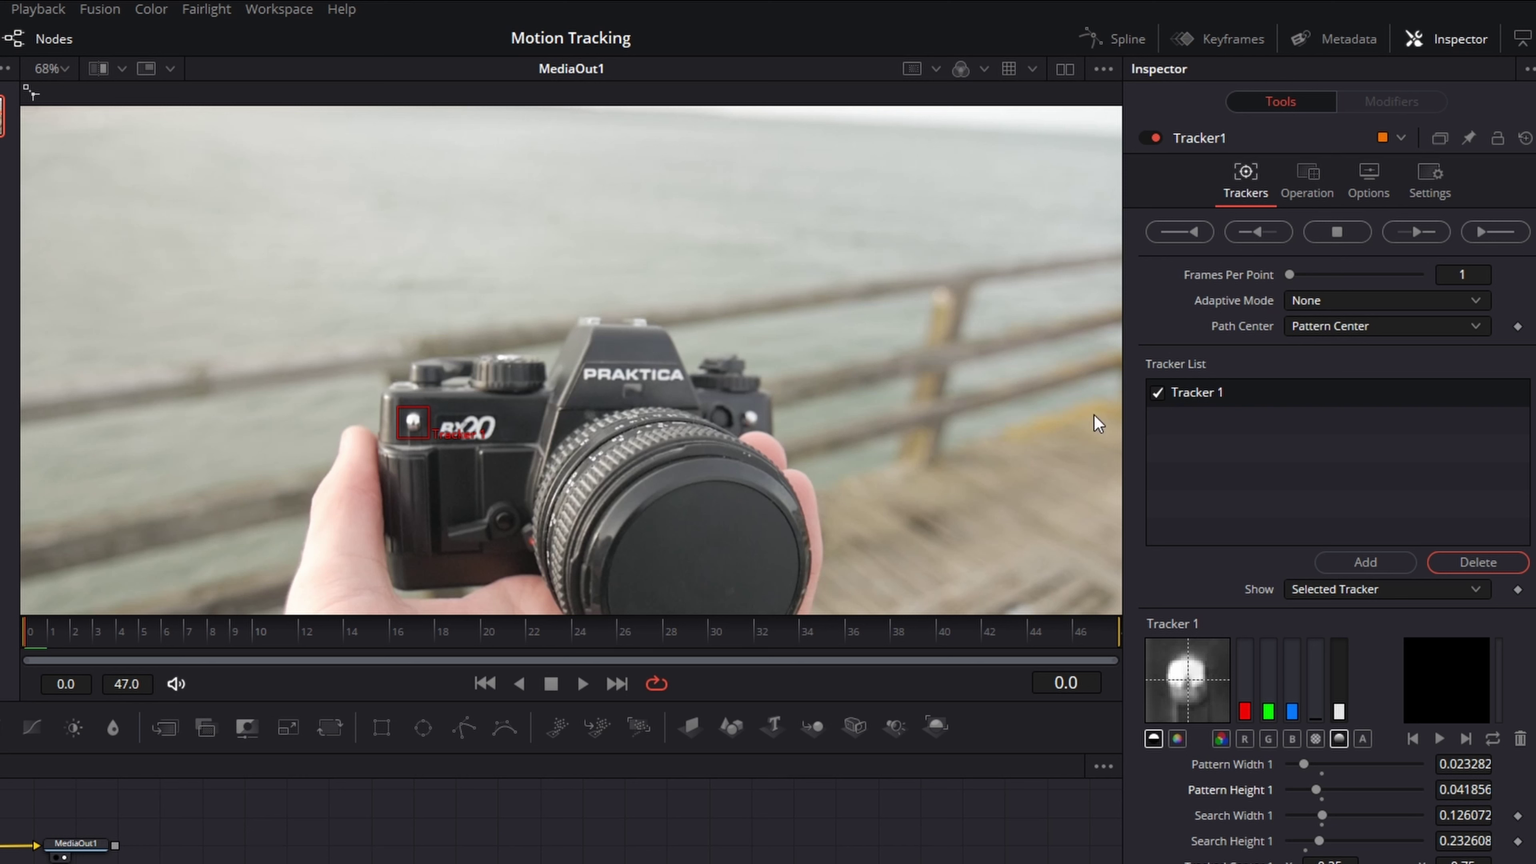
- Track the white button forward across frames 0–47 and dismiss the Render completed message
{"action": "left_click", "coordinate": [1421, 235]}
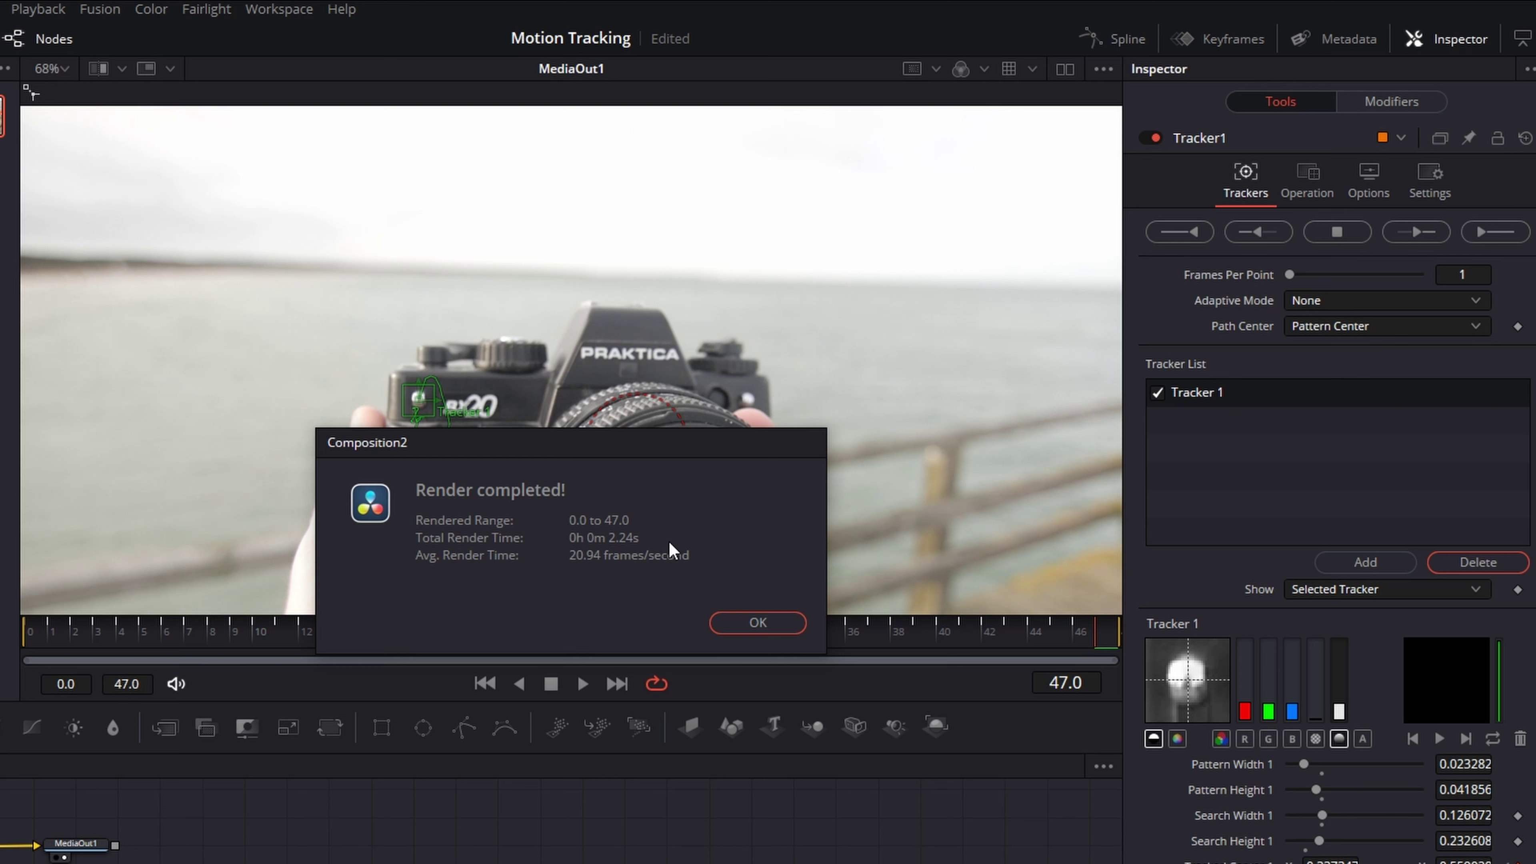
{"action": "left_click", "coordinate": [757, 623]}
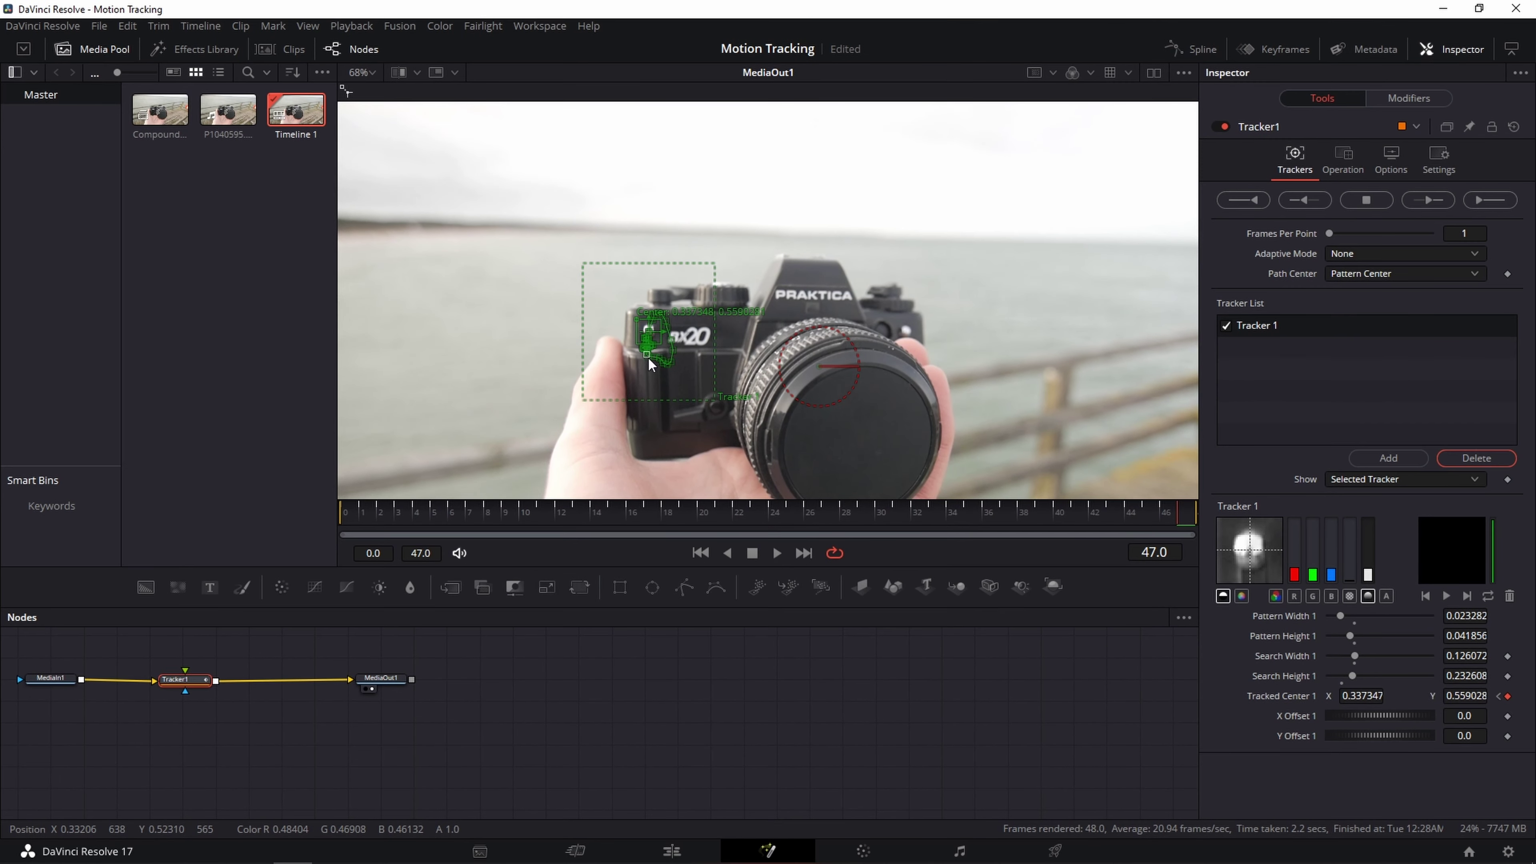
{"action": "scroll", "coordinate": [647, 356], "scroll_direction": "up", "scroll_amount": 4}
{"action": "mouse_move", "coordinate": [1171, 518]}
{"action": "left_mouse_down"}
{"action": "mouse_move", "coordinate": [895, 537]}
{"action": "mouse_move", "coordinate": [545, 525]}
{"action": "mouse_move", "coordinate": [1173, 530]}
{"action": "mouse_move", "coordinate": [910, 532]}
{"action": "left_mouse_up"}
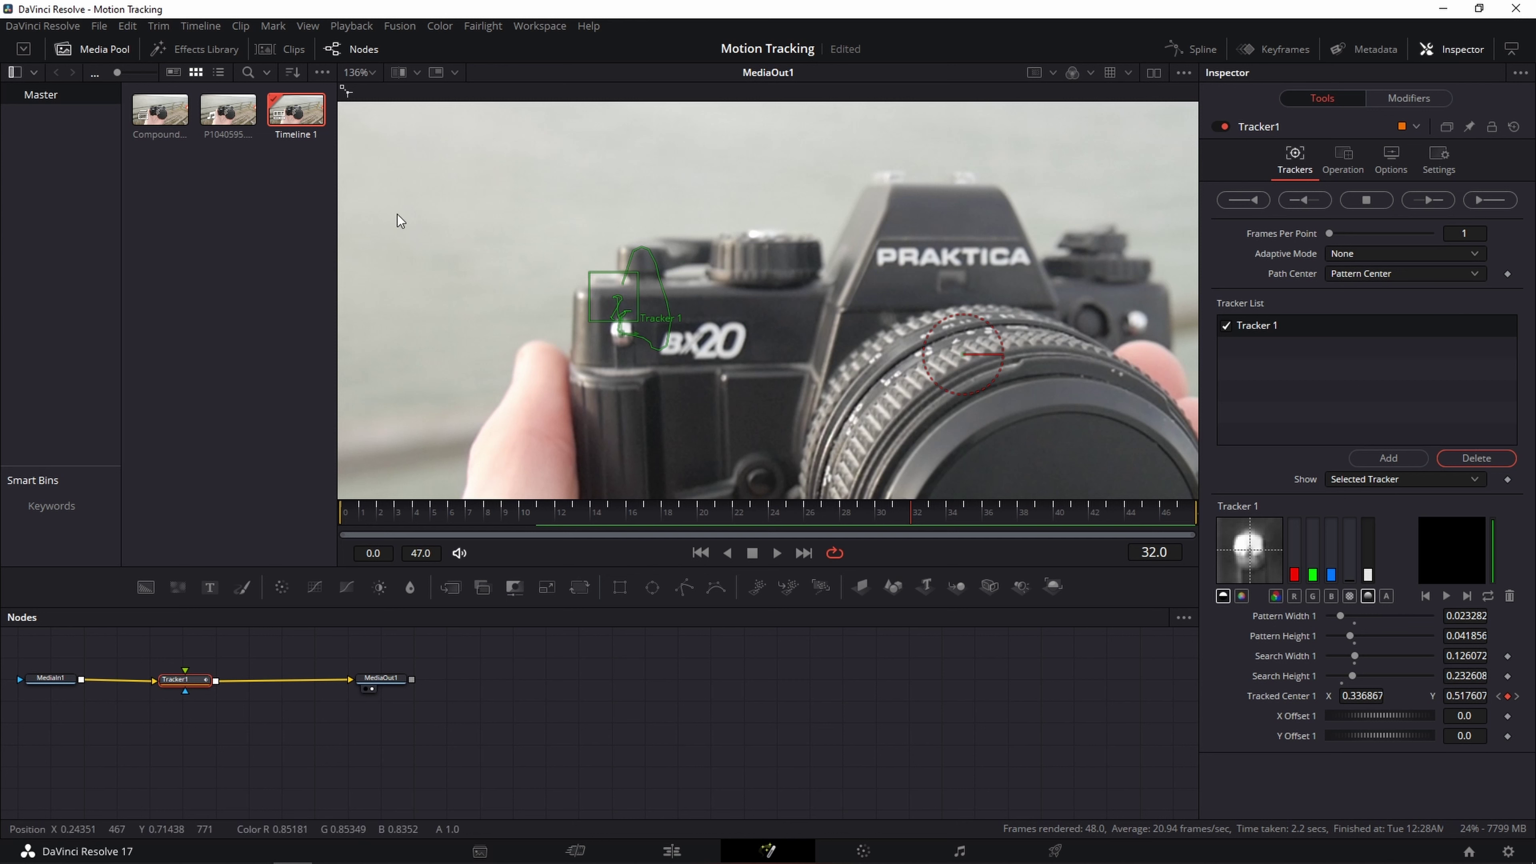
{"action": "mouse_move", "coordinate": [657, 332]}
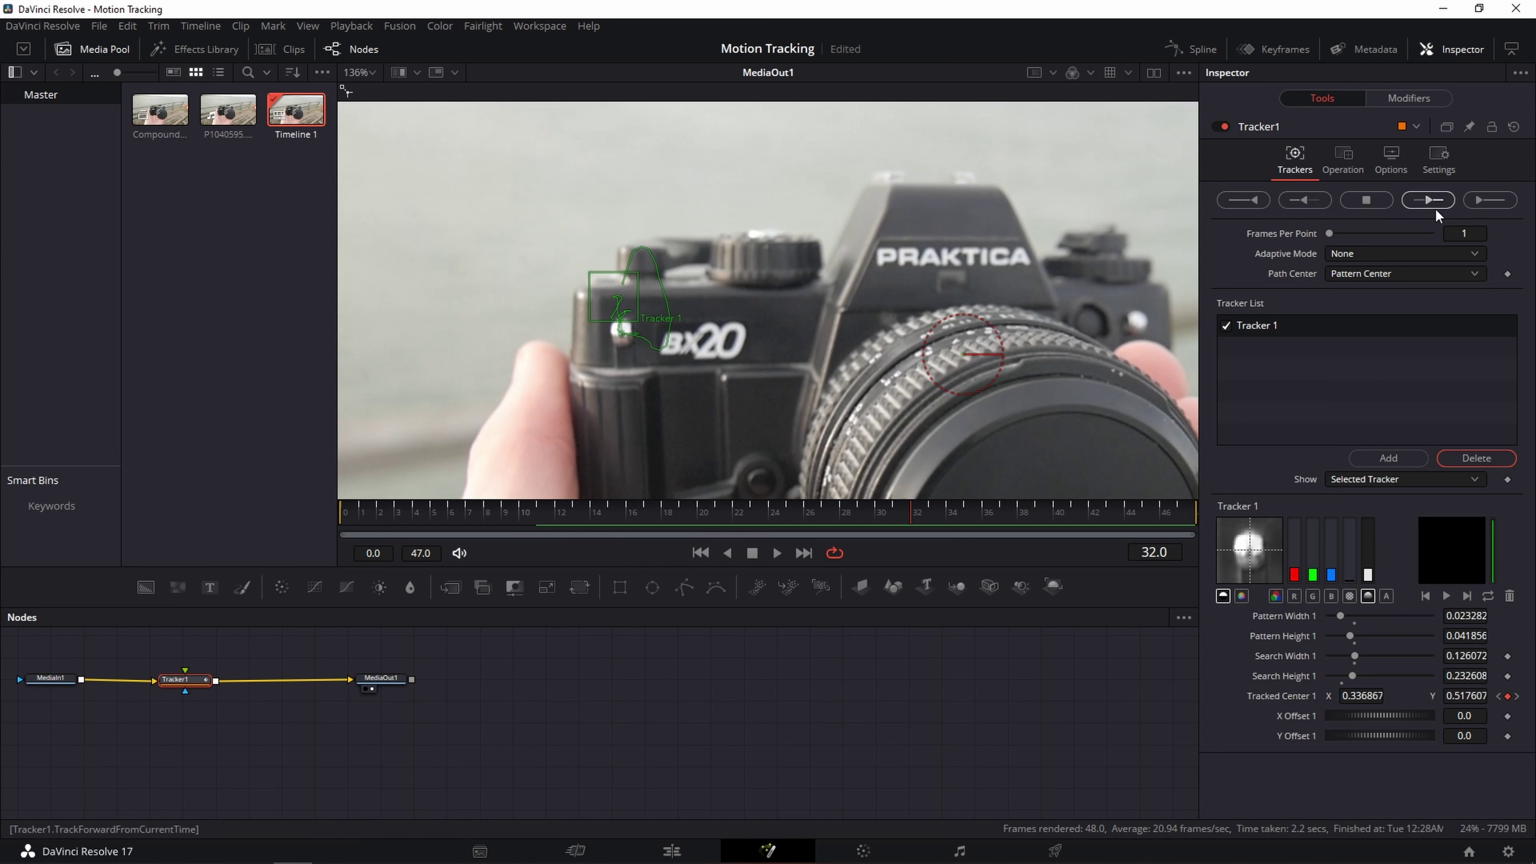
{"action": "scroll", "coordinate": [838, 287], "scroll_direction": "down", "scroll_amount": 1}
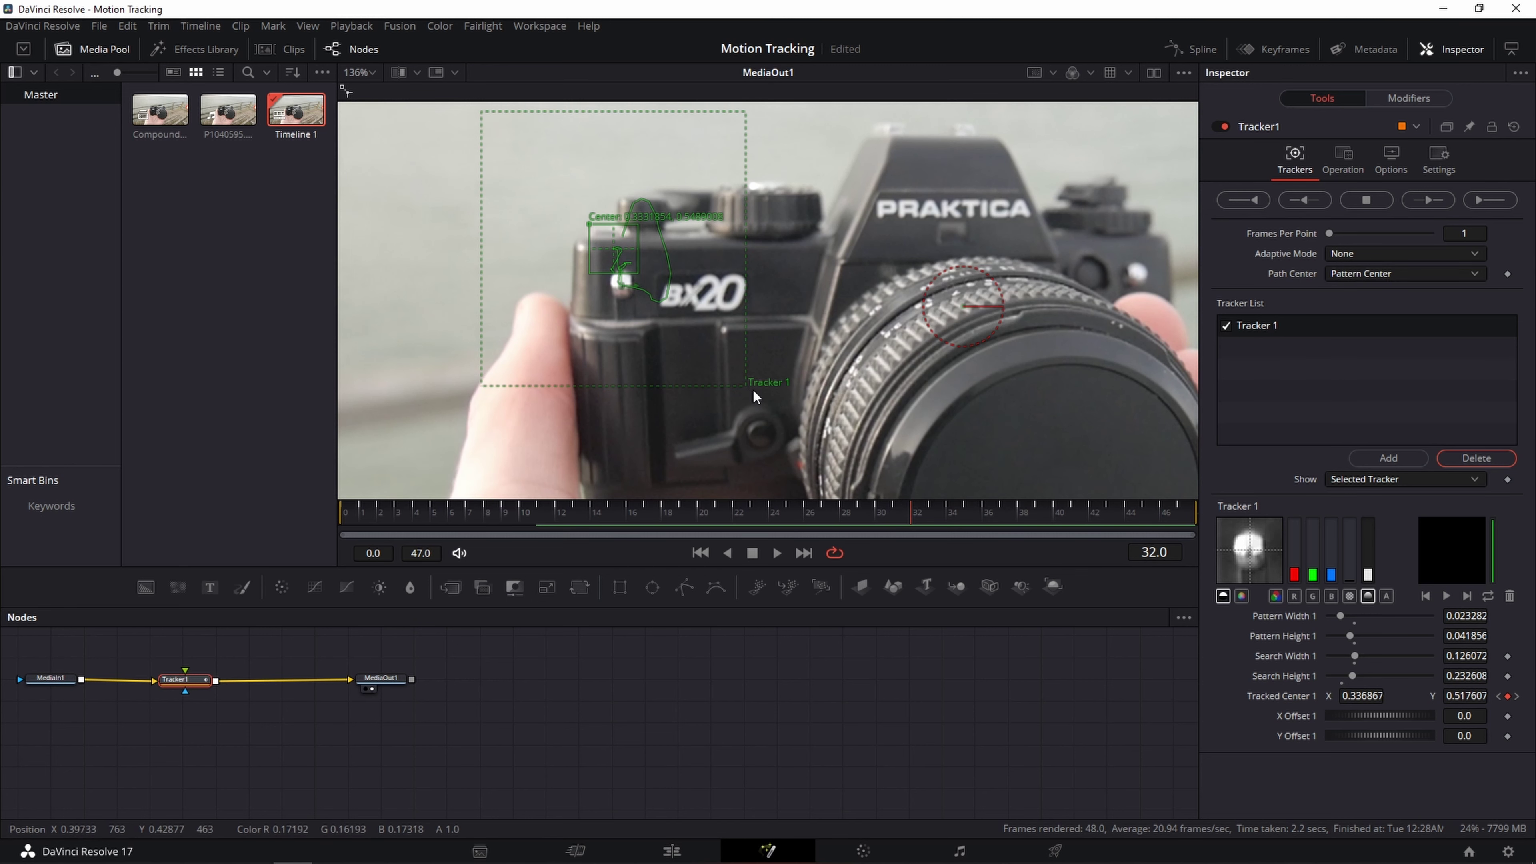
{"action": "scroll", "coordinate": [752, 389], "scroll_direction": "up", "scroll_amount": 1}
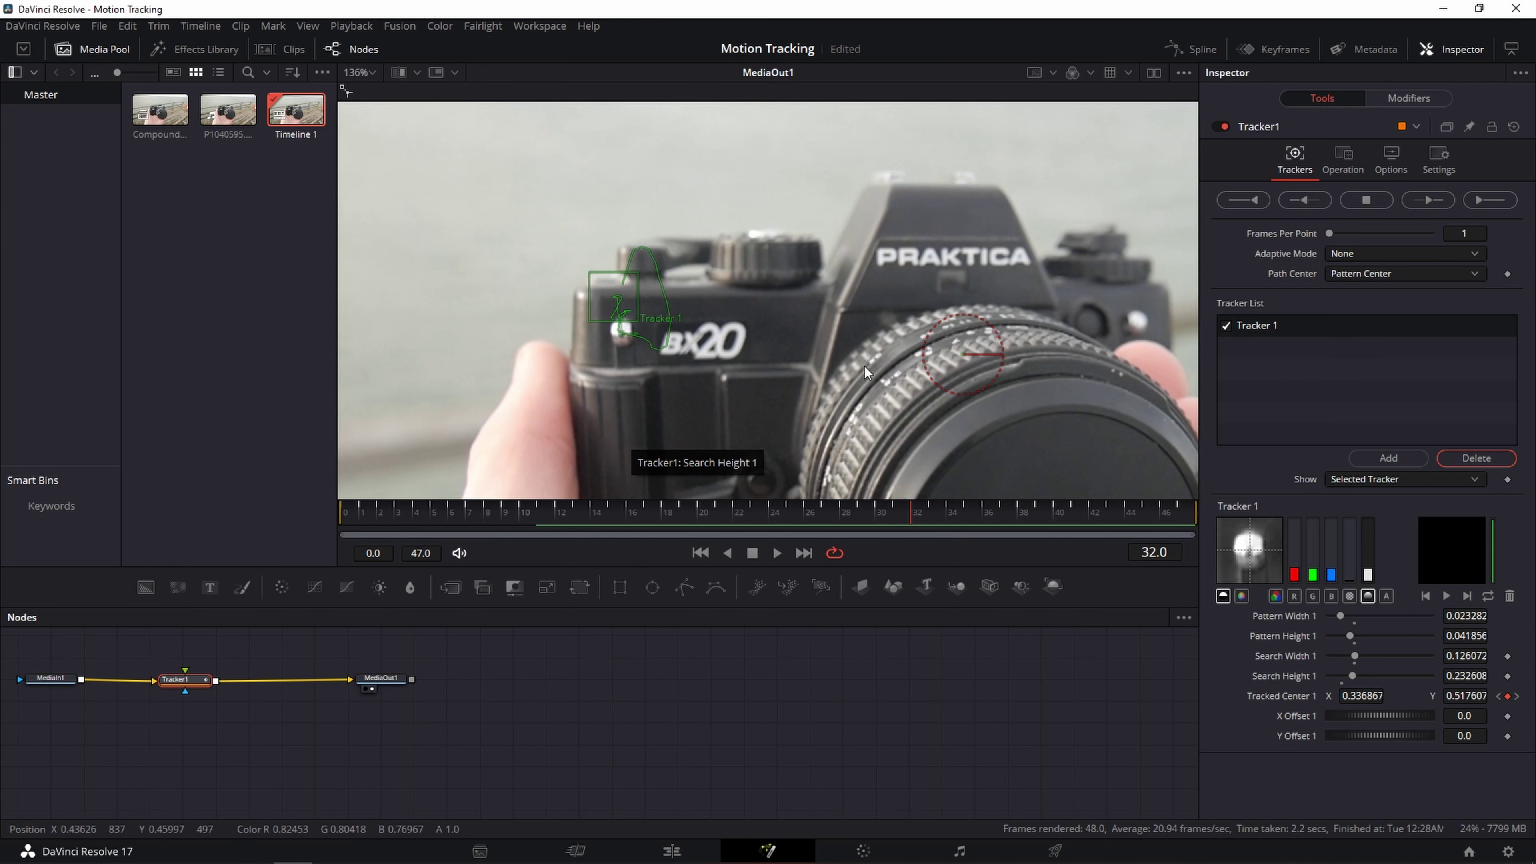
{"action": "scroll", "coordinate": [921, 327], "scroll_direction": "down", "scroll_amount": 5}
{"action": "left_click", "coordinate": [491, 519]}
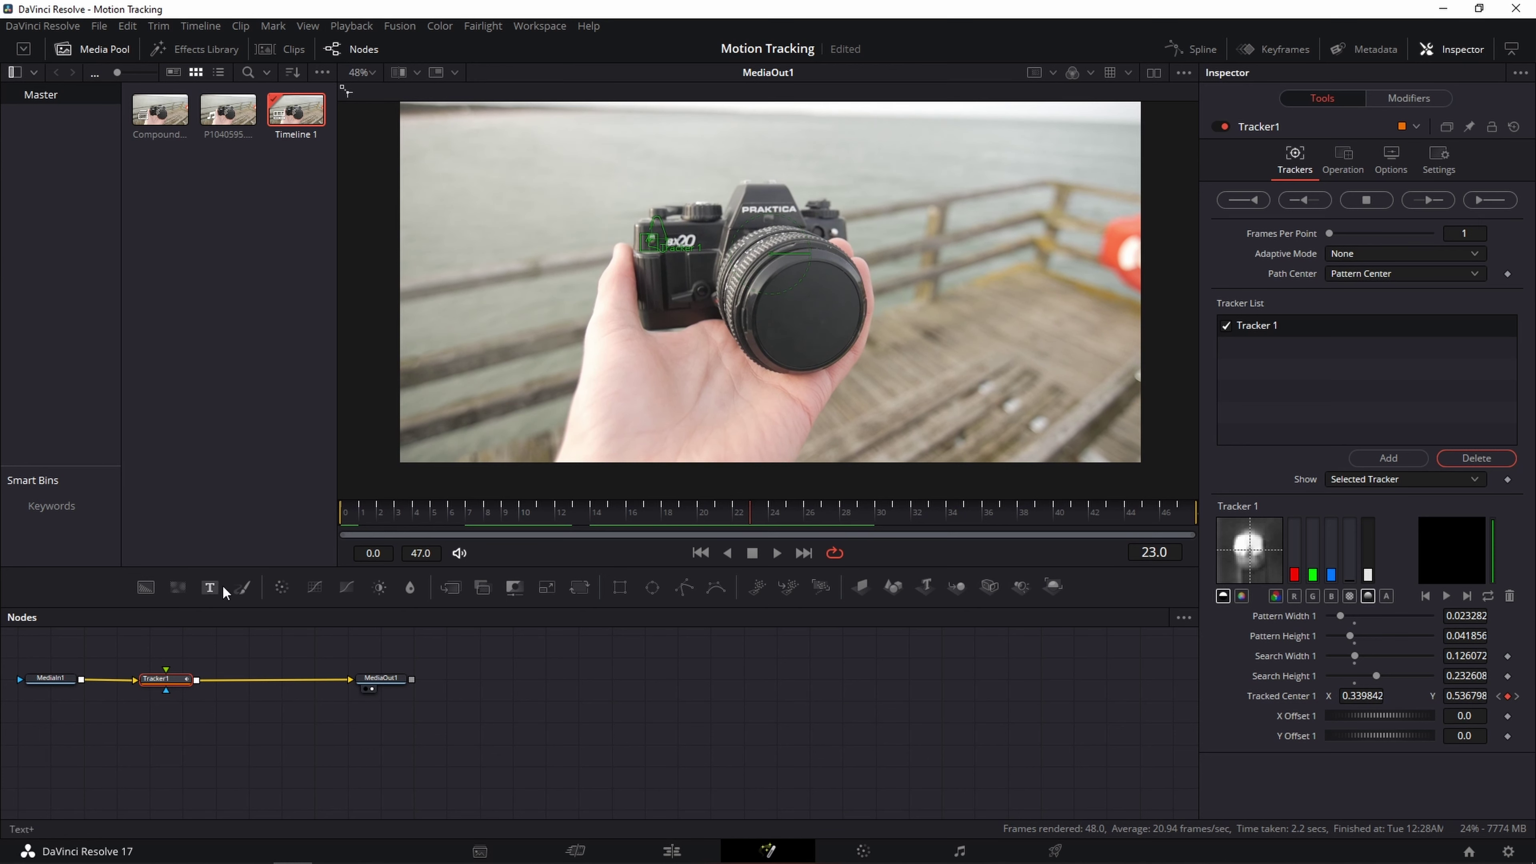
- Add a Text node, show it in the left viewer, and enter the text ABONNIEREN
{"action": "left_click_drag", "start_coordinate": [209, 588], "coordinate": [283, 751]}
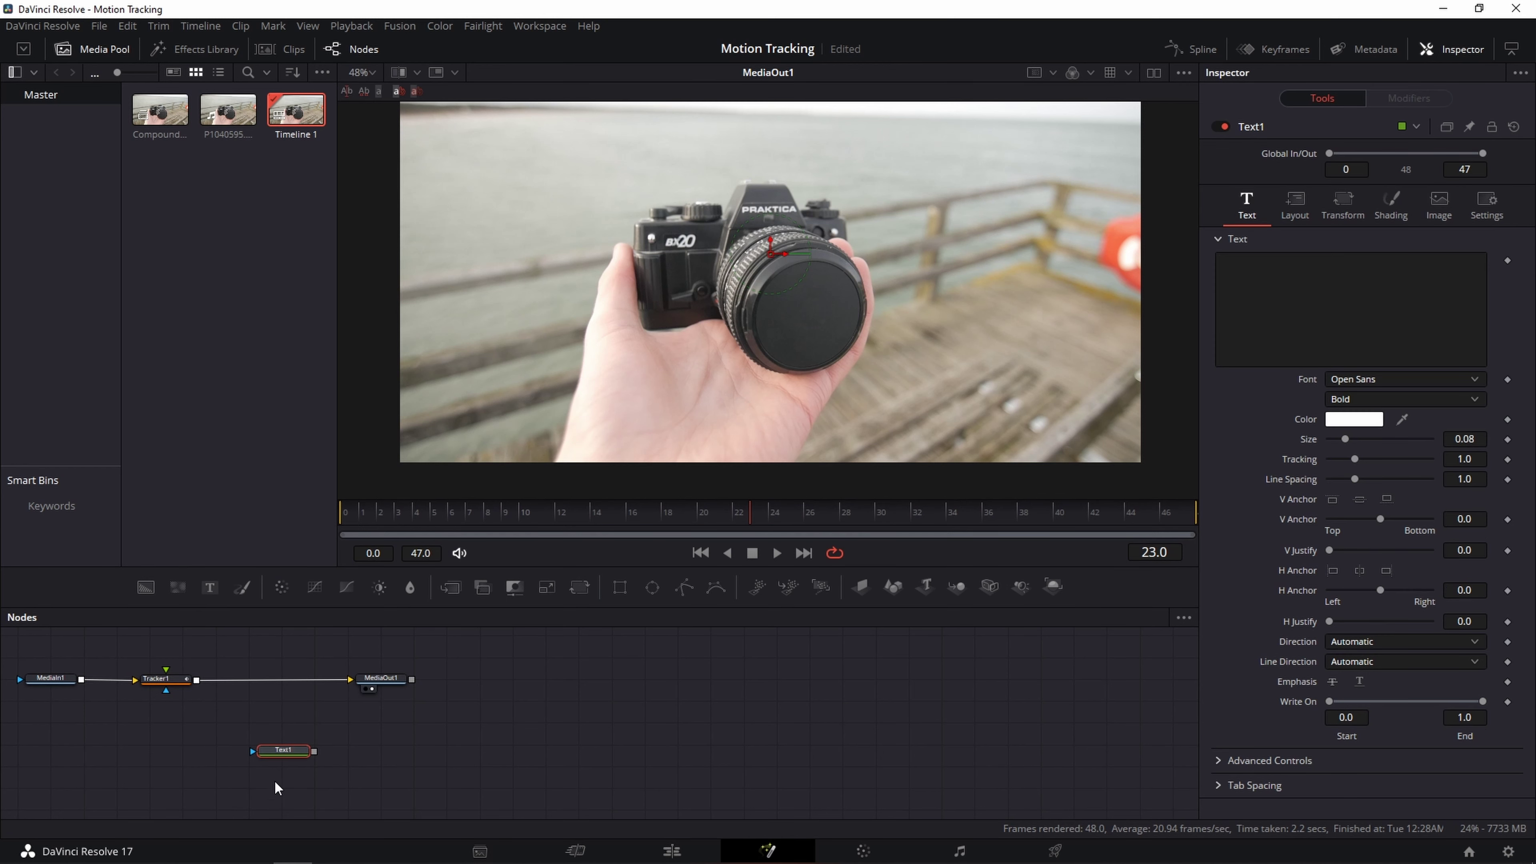
{"action": "left_click", "coordinate": [266, 761]}
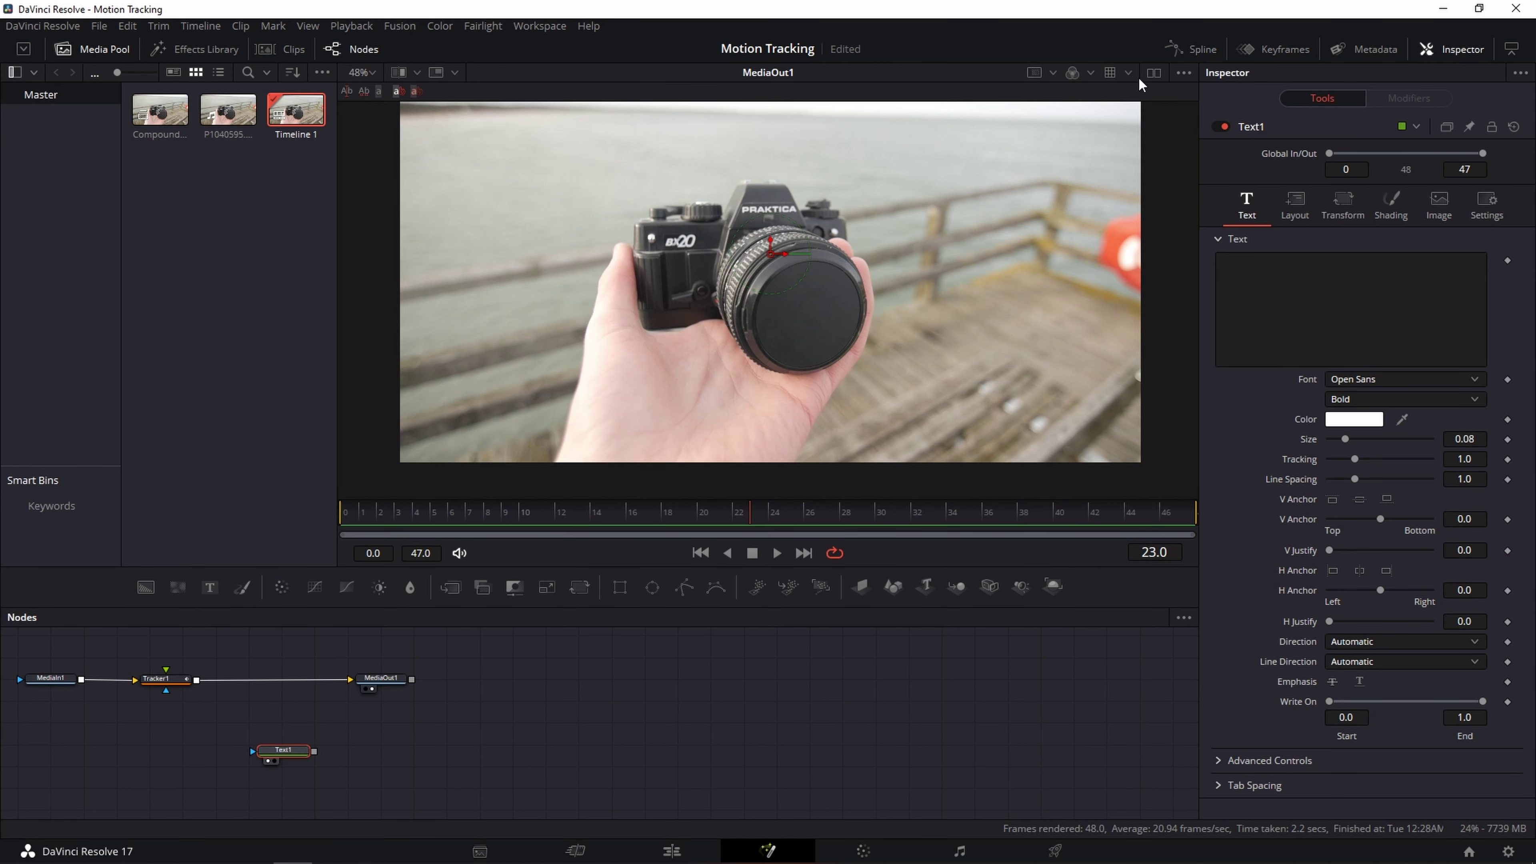
{"action": "left_click", "coordinate": [1153, 73]}
{"action": "left_click", "coordinate": [1407, 283]}
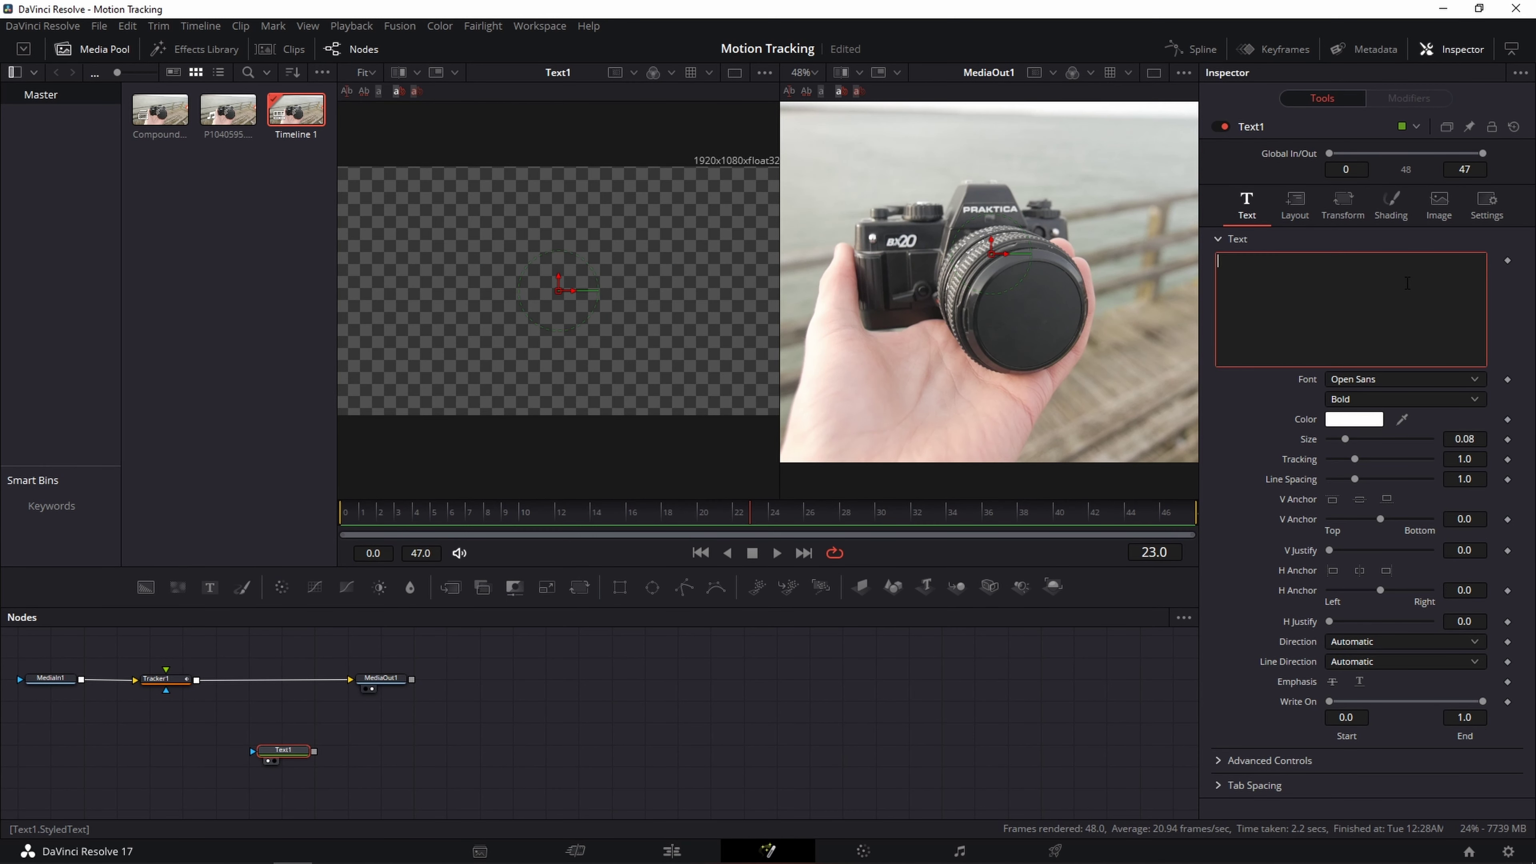
{"action": "type", "text": "ABON"}
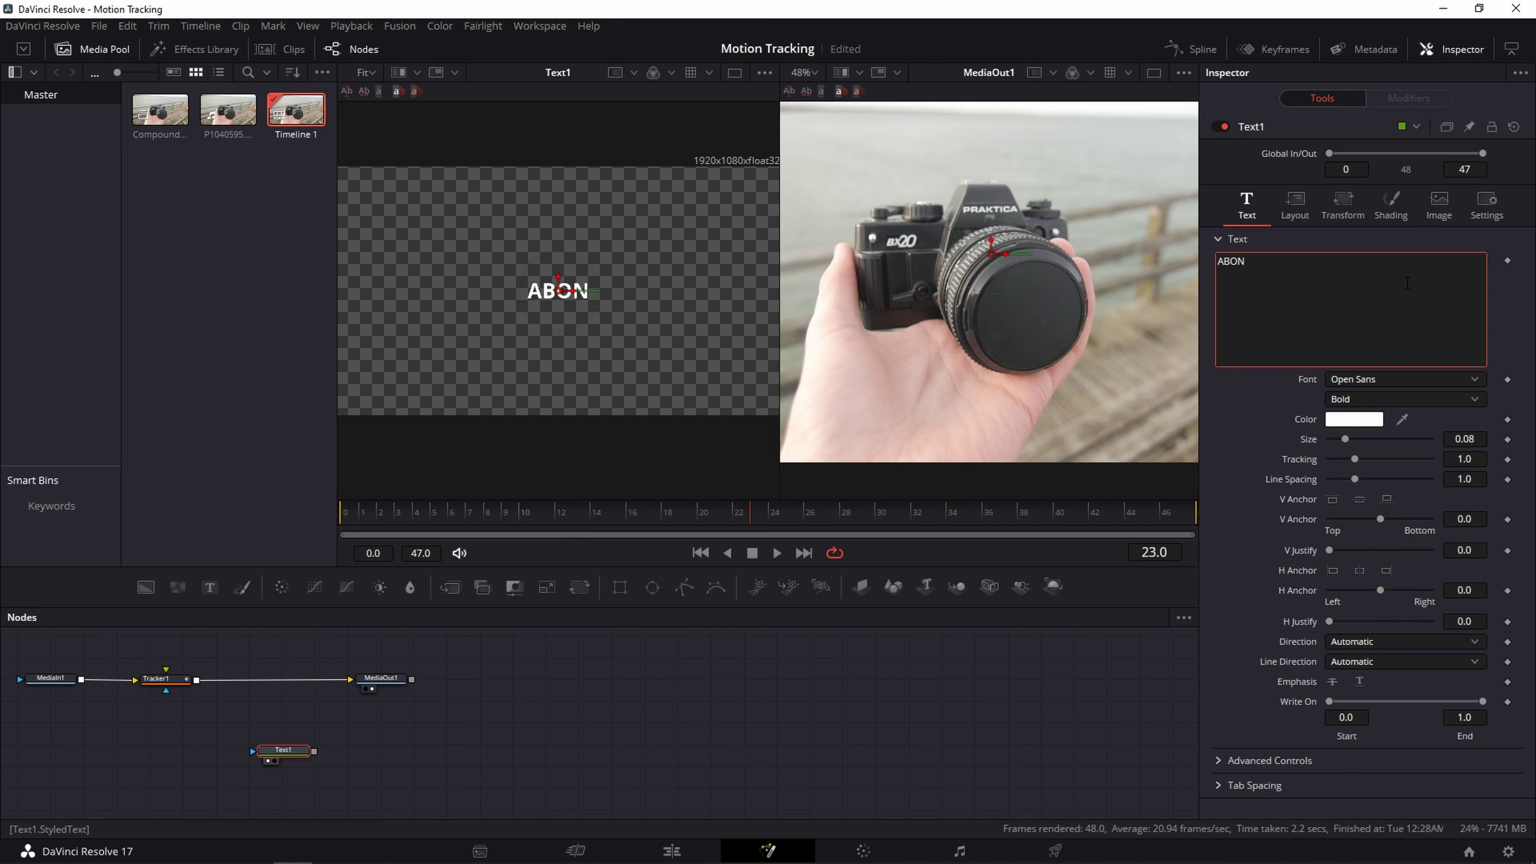
{"action": "type", "text": "NIEREN"}
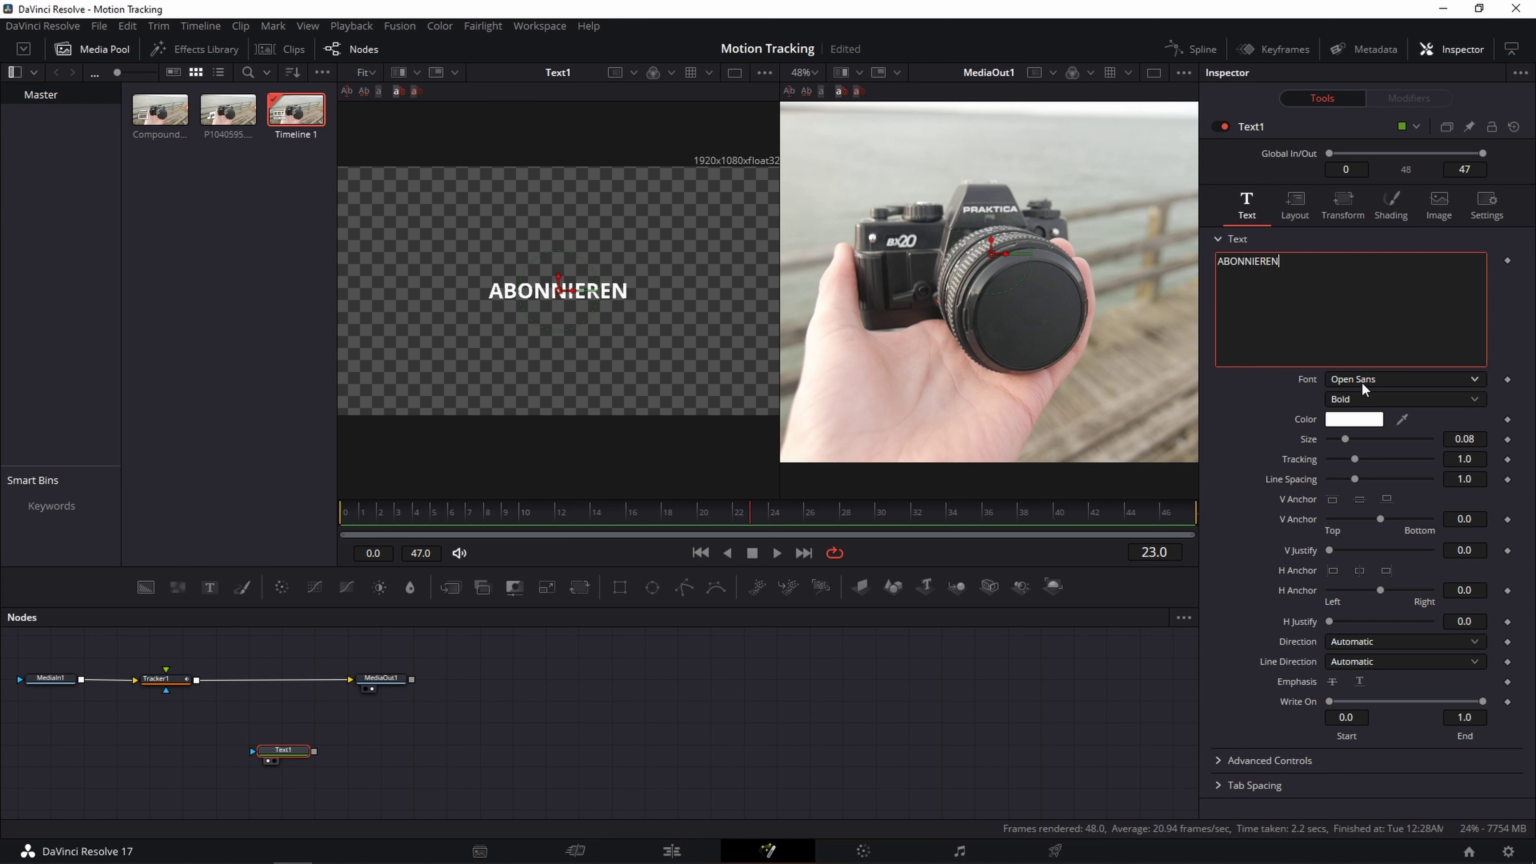
- Set the text font to Arial Black and connect Text1 to Tracker1's foreground input
{"action": "left_click", "coordinate": [1360, 380]}
{"action": "left_click", "coordinate": [1354, 418]}
{"action": "left_click", "coordinate": [1361, 398]}
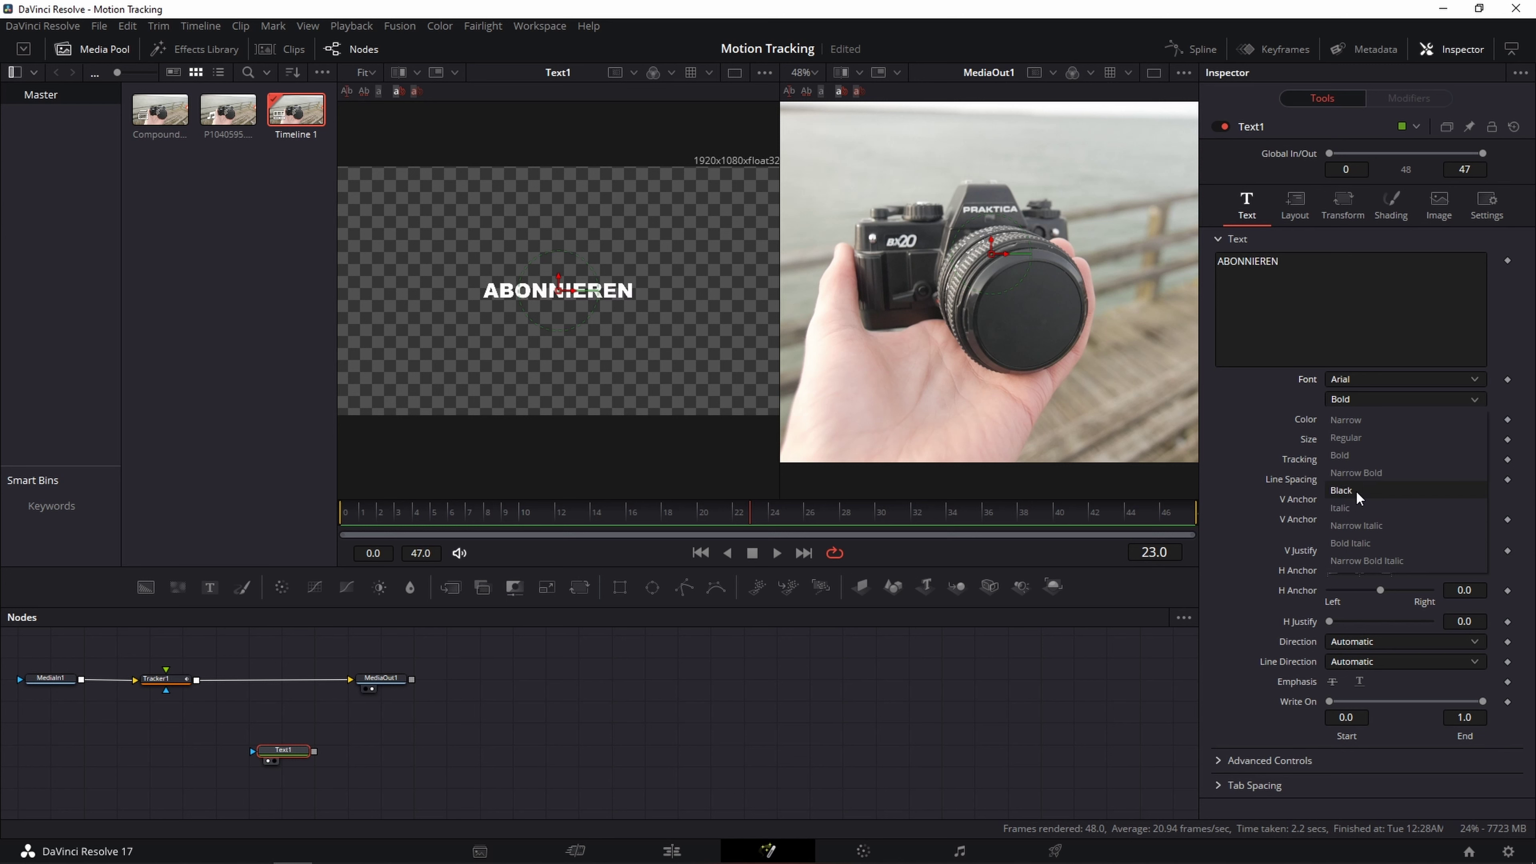
{"action": "left_click", "coordinate": [1355, 490]}
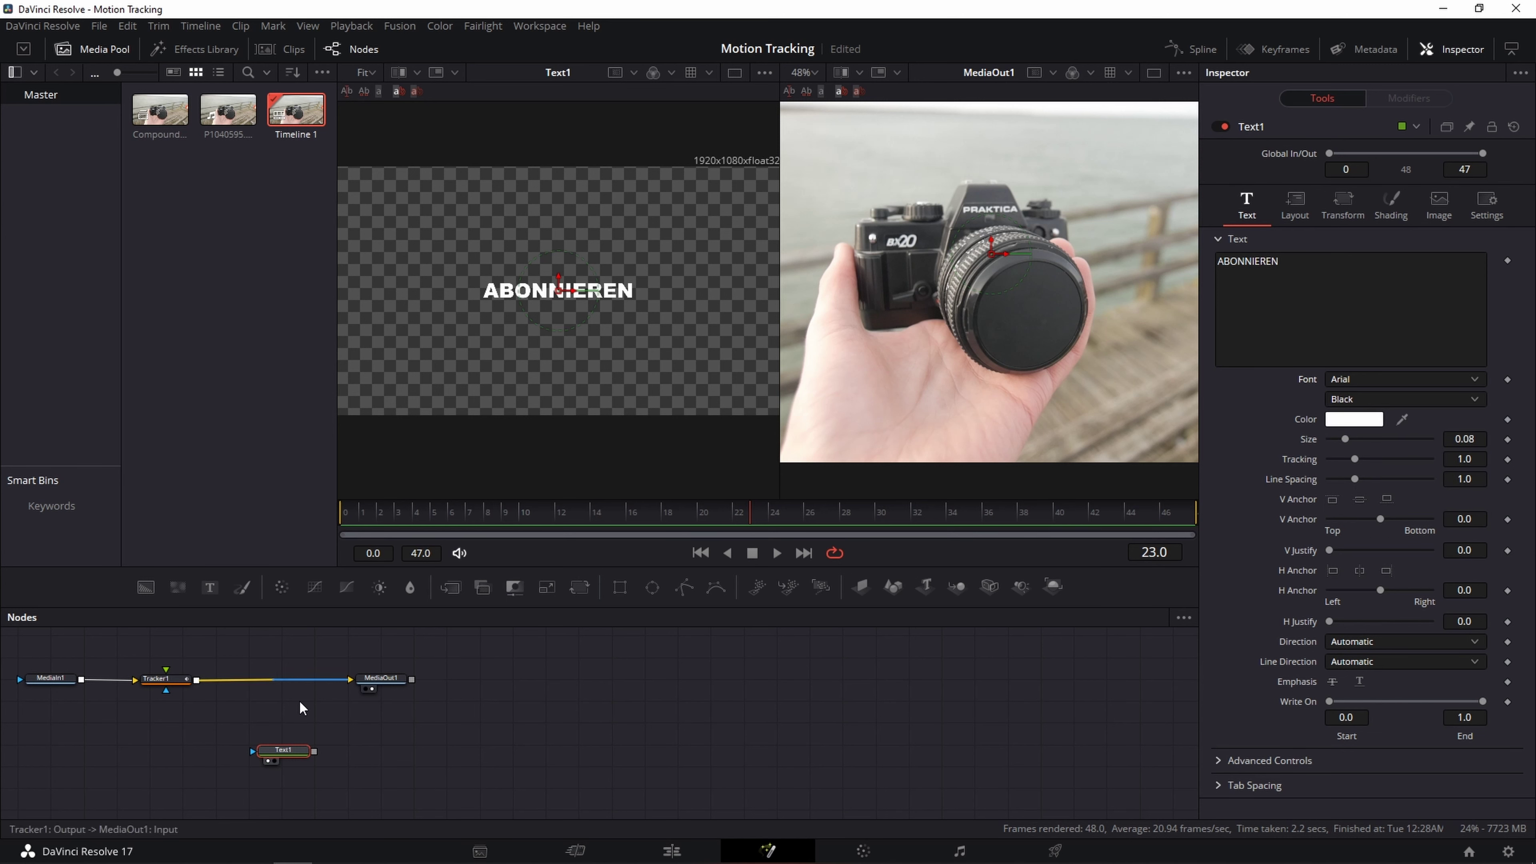
{"action": "mouse_move", "coordinate": [284, 751]}
{"action": "left_mouse_down"}
{"action": "mouse_move", "coordinate": [165, 737]}
{"action": "mouse_move", "coordinate": [167, 683]}
{"action": "left_mouse_up"}
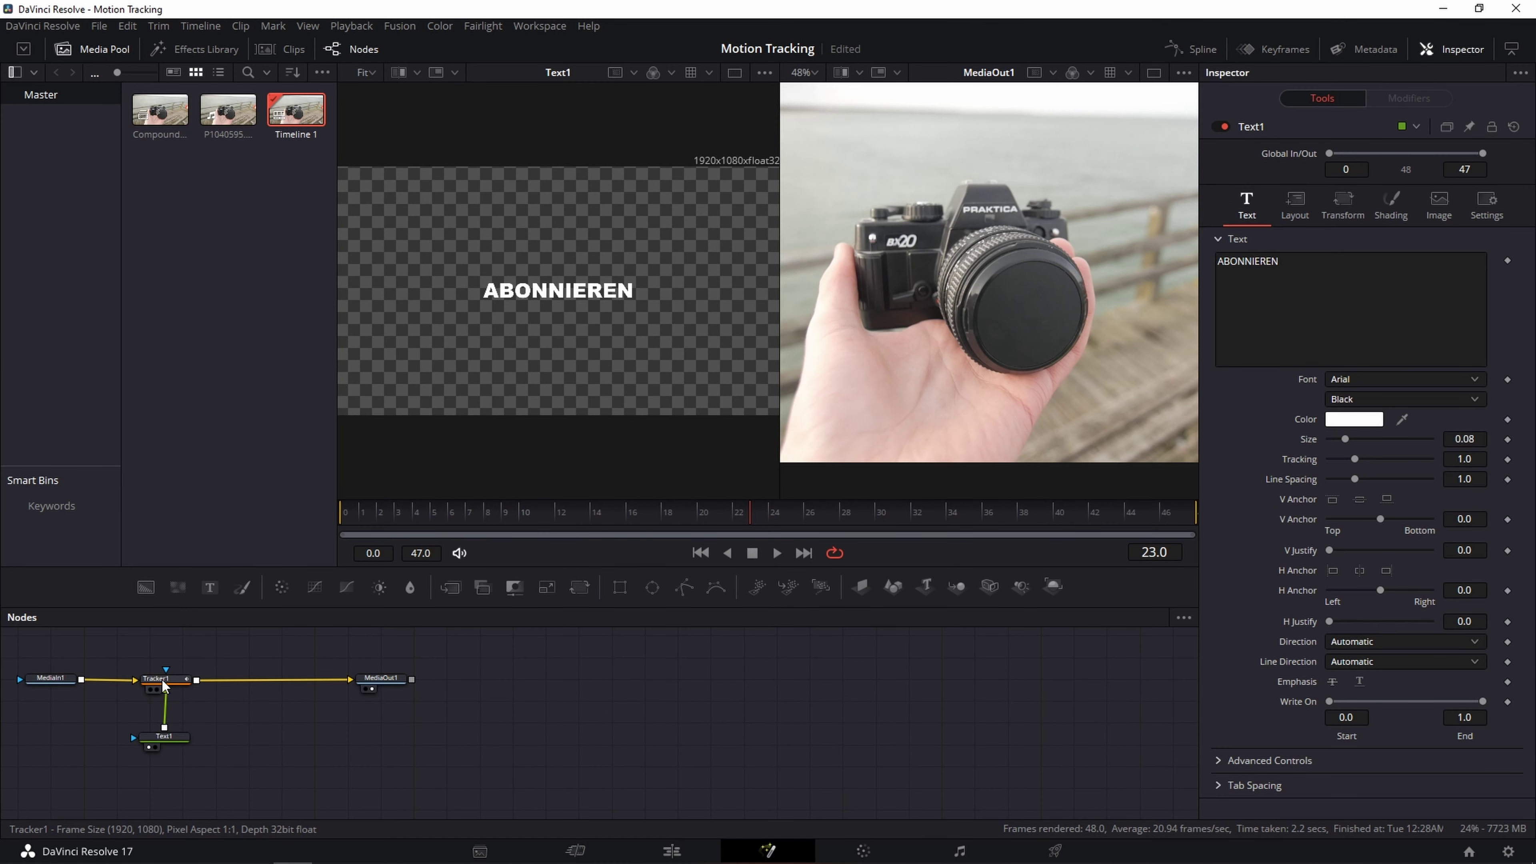
{"action": "left_click", "coordinate": [163, 679]}
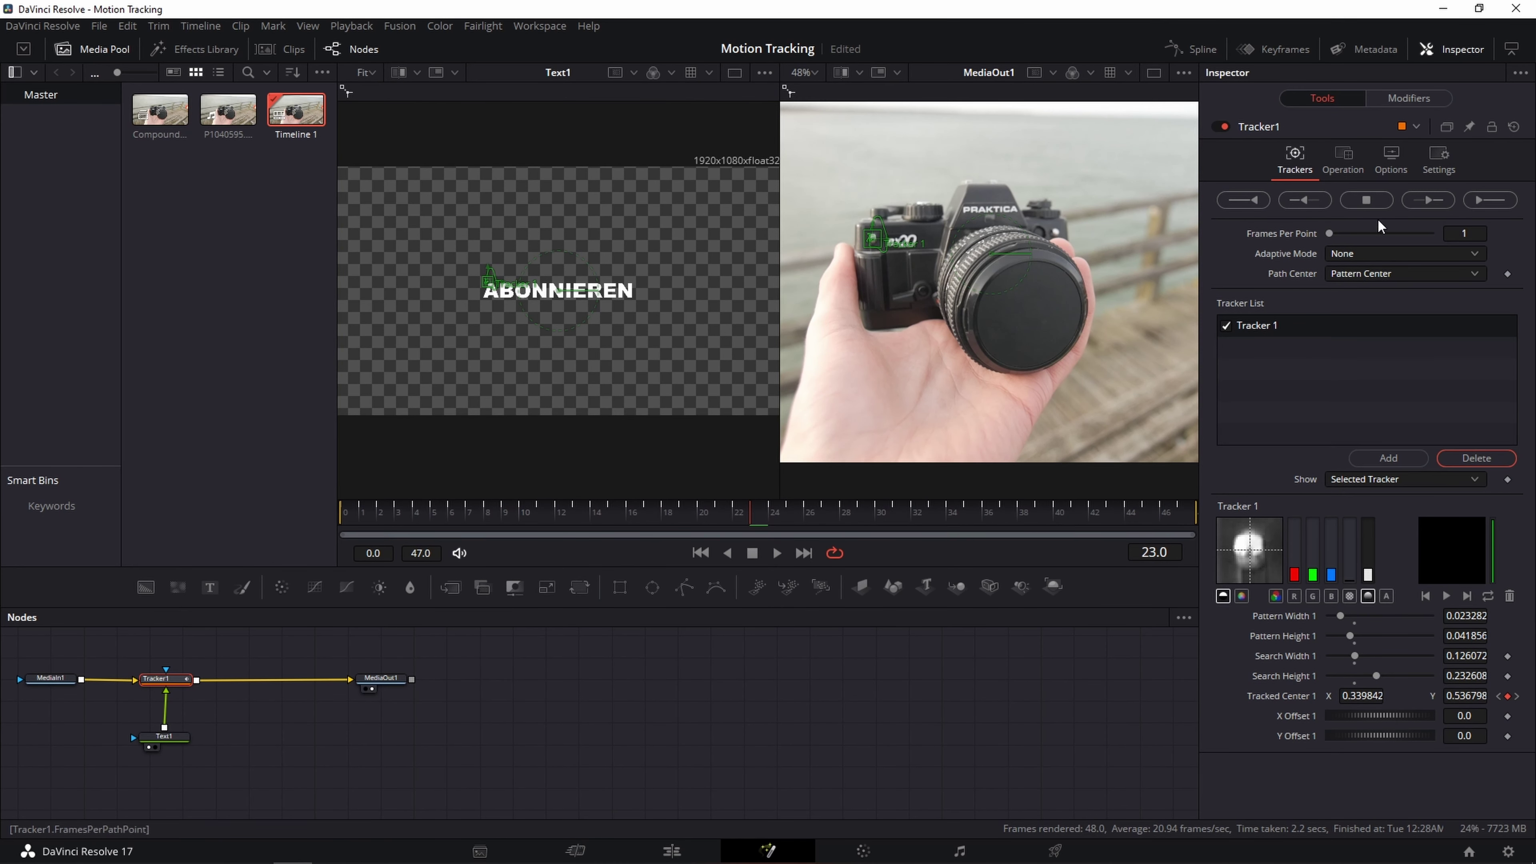
- Set Tracker1's Operation to Match Move, then check the result at frame 7 in single view
{"action": "left_click", "coordinate": [1342, 162]}
{"action": "left_click", "coordinate": [1343, 194]}
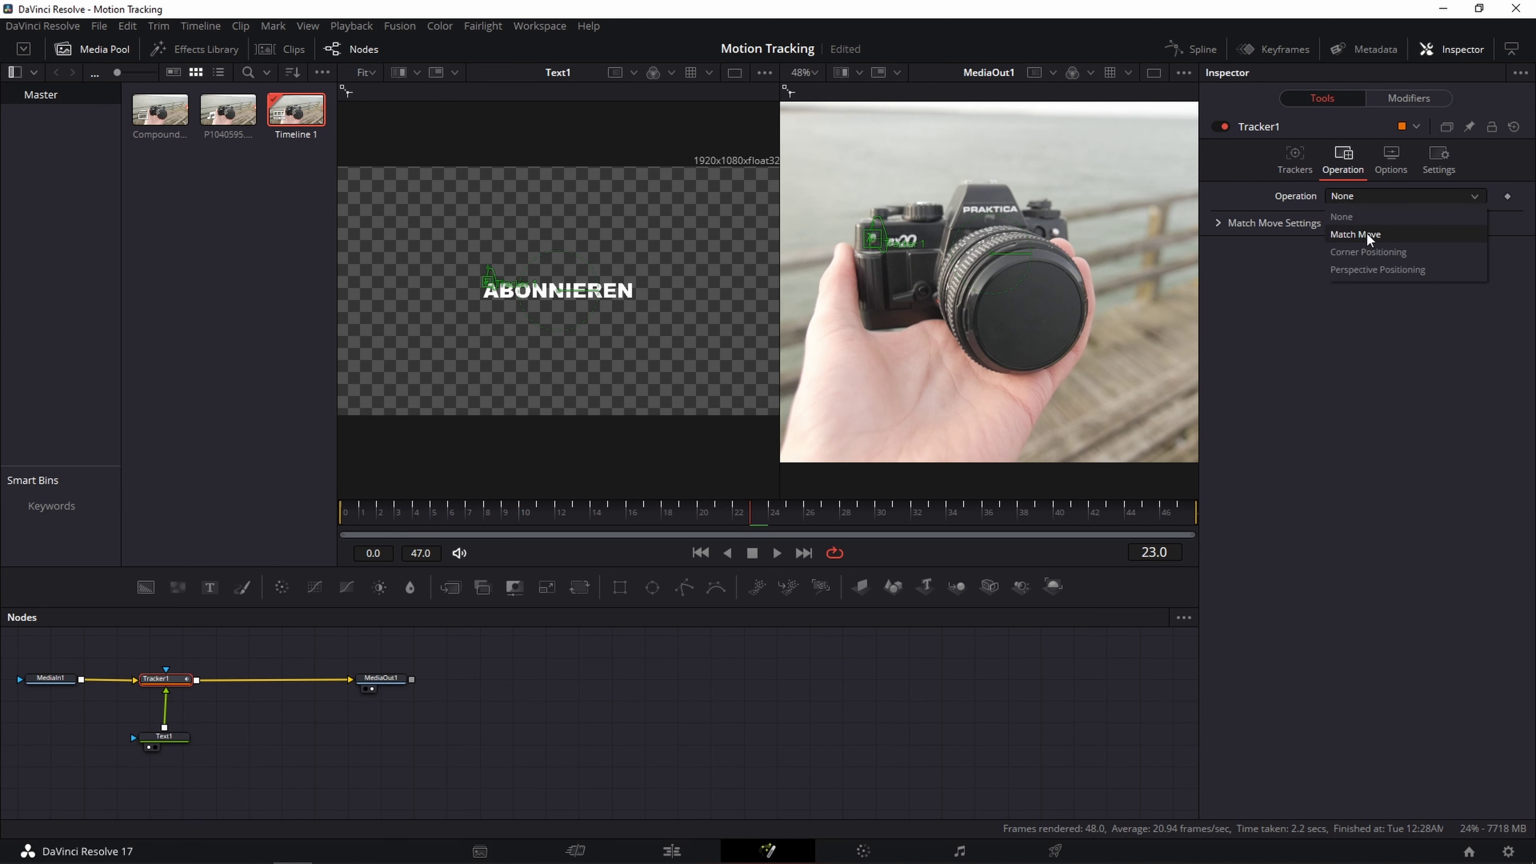
{"action": "left_click", "coordinate": [1365, 234]}
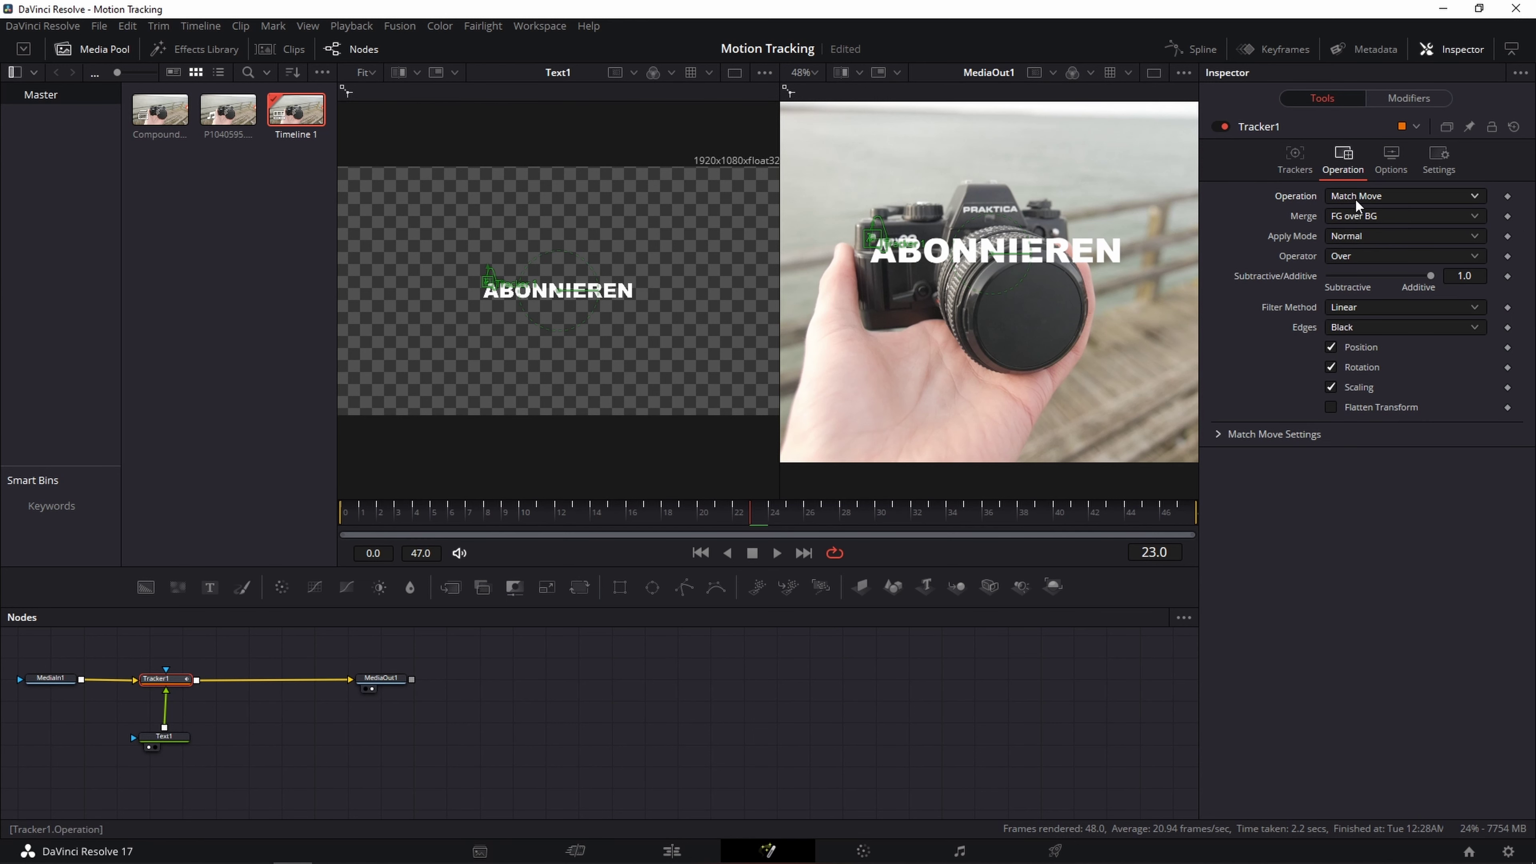
{"action": "left_click", "coordinate": [1154, 72]}
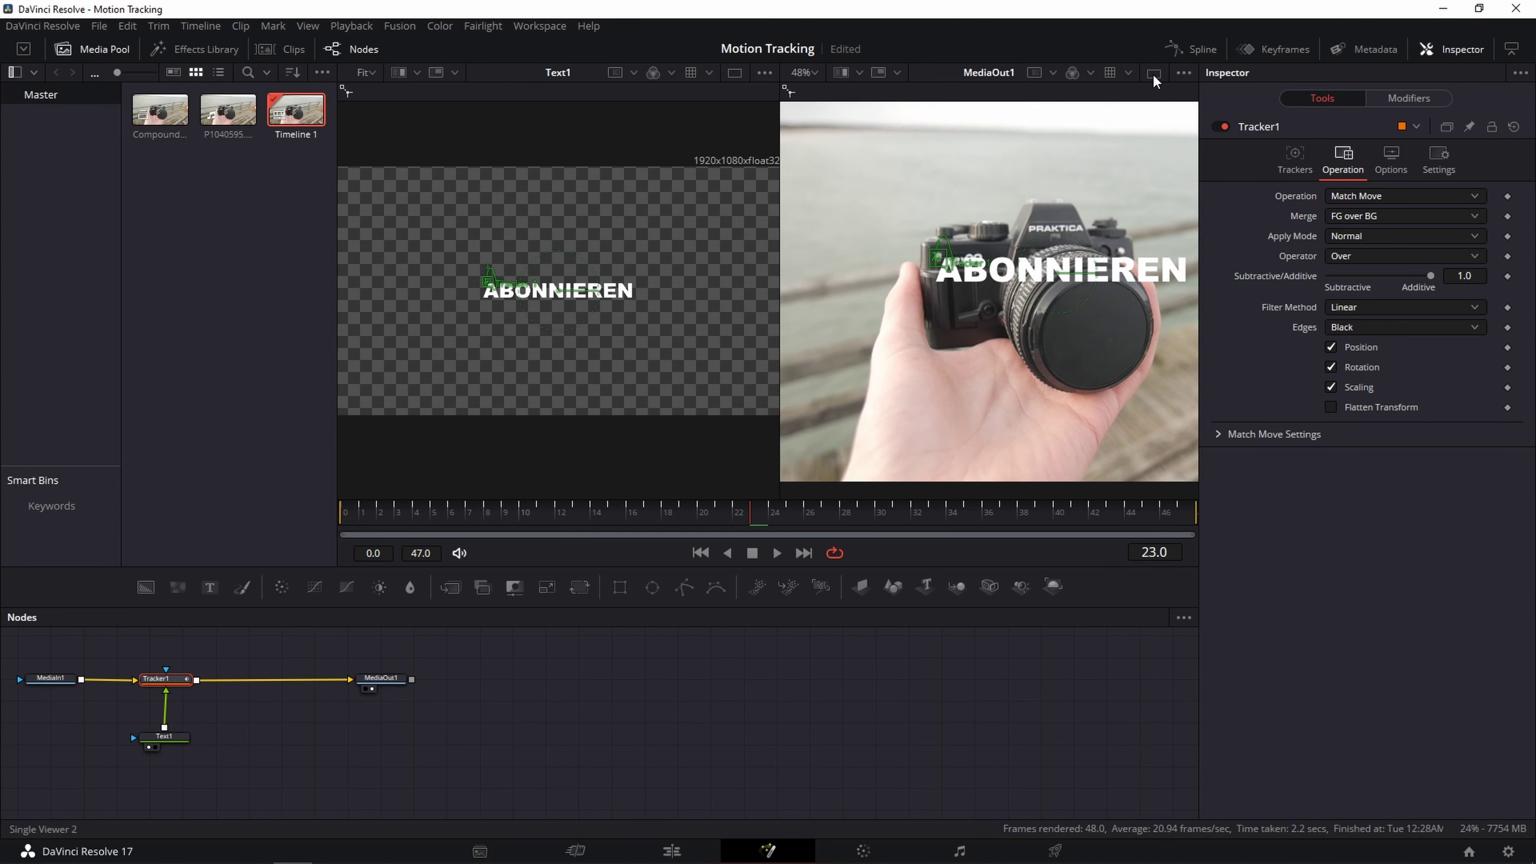
{"action": "mouse_move", "coordinate": [728, 521]}
{"action": "left_mouse_down"}
{"action": "mouse_move", "coordinate": [470, 572]}
{"action": "mouse_move", "coordinate": [861, 559]}
{"action": "left_mouse_up"}
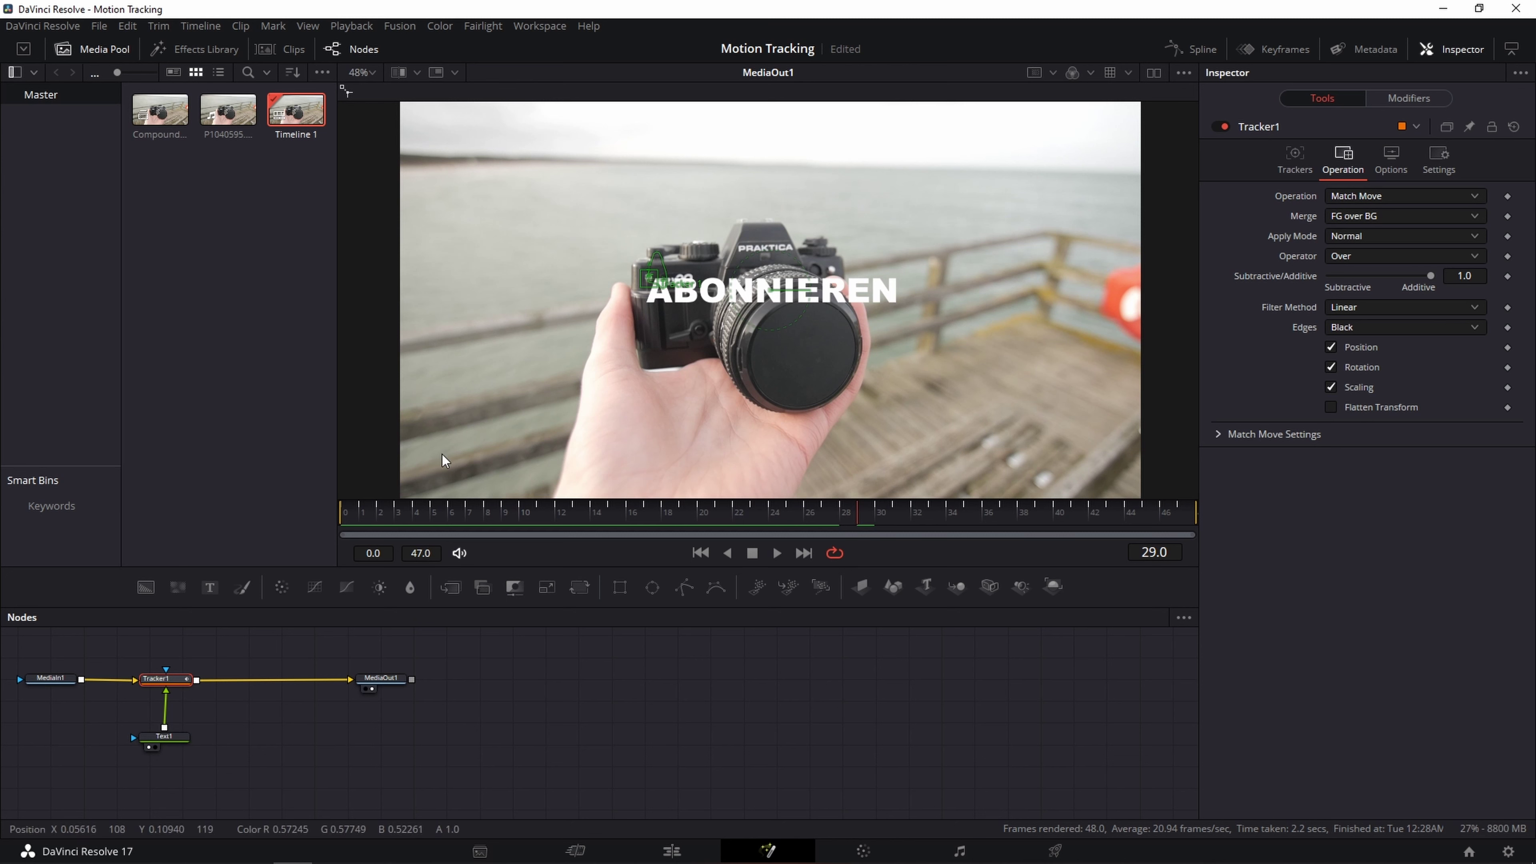
{"action": "left_click", "coordinate": [162, 736]}
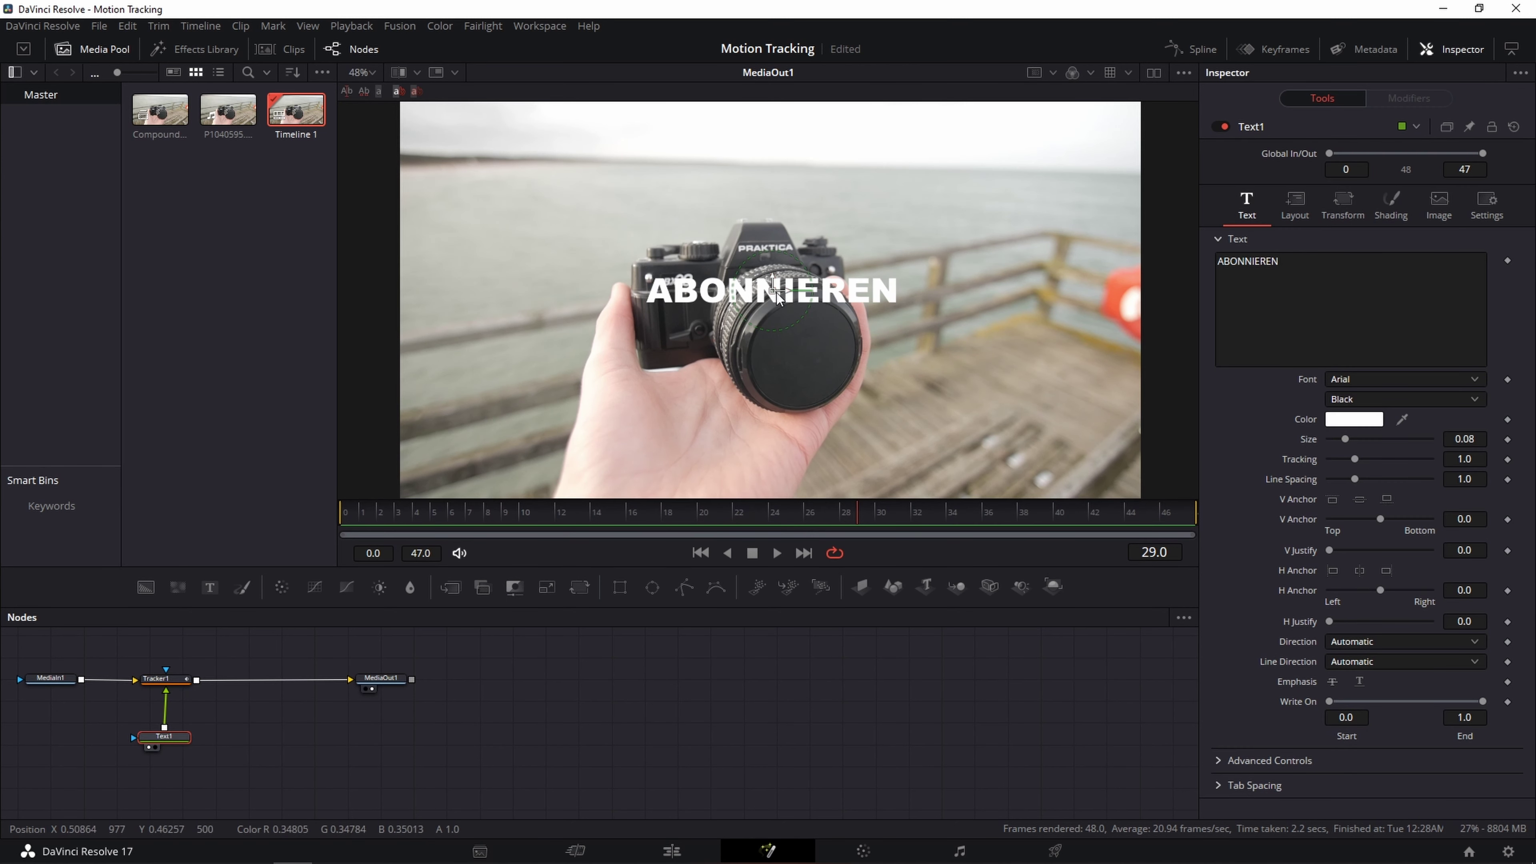
- Move the ABONNIEREN text above the camera, check frame 11, and disconnect Text1 from Tracker1
{"action": "mouse_move", "coordinate": [775, 291]}
{"action": "left_mouse_down"}
{"action": "mouse_move", "coordinate": [835, 218]}
{"action": "mouse_move", "coordinate": [611, 242]}
{"action": "left_mouse_up"}
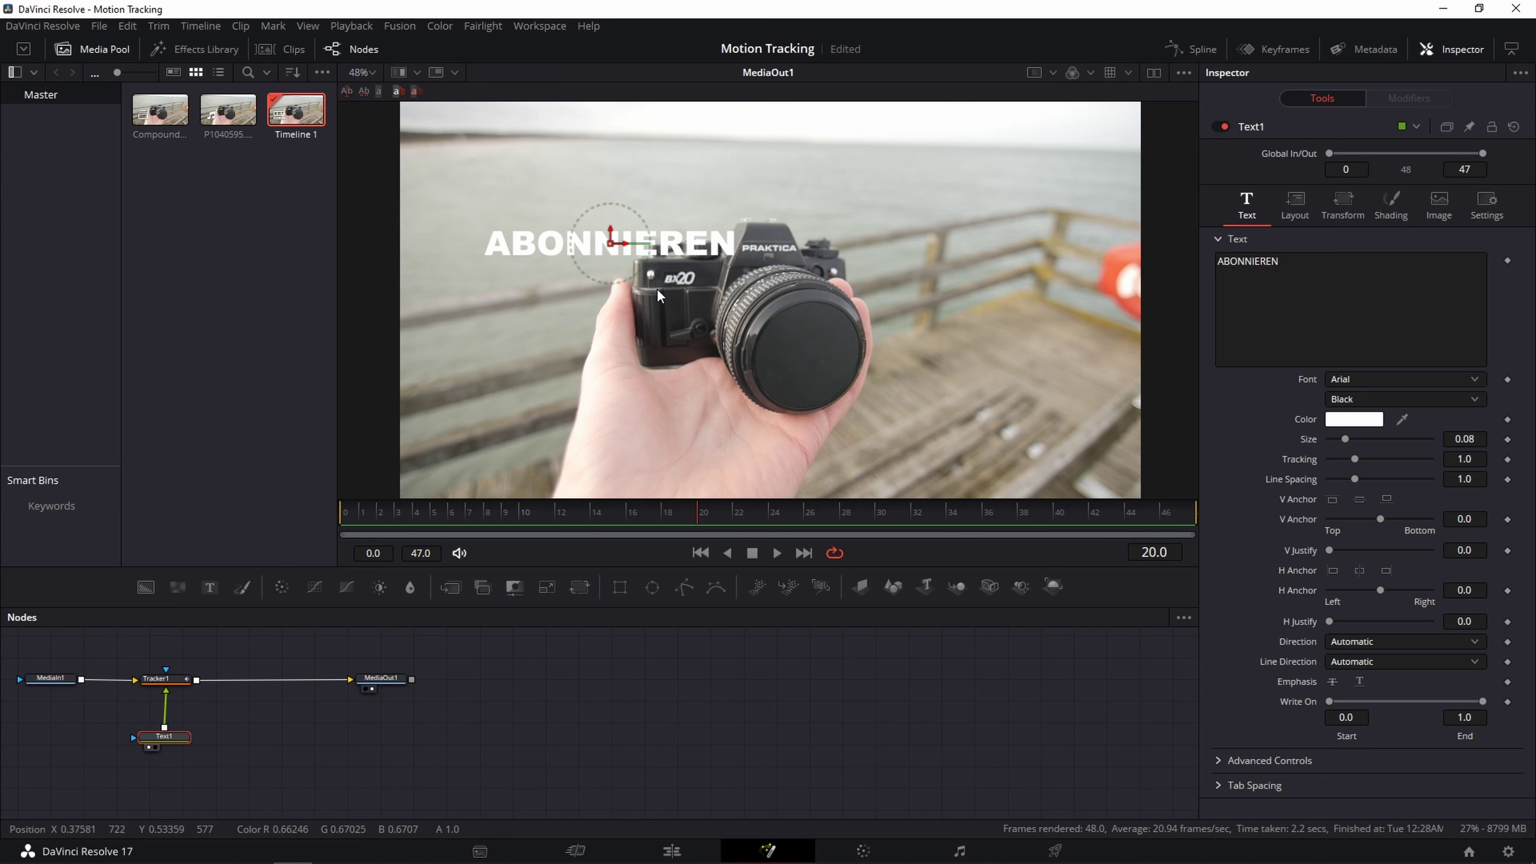
{"action": "left_click_drag", "start_coordinate": [528, 519], "coordinate": [541, 519]}
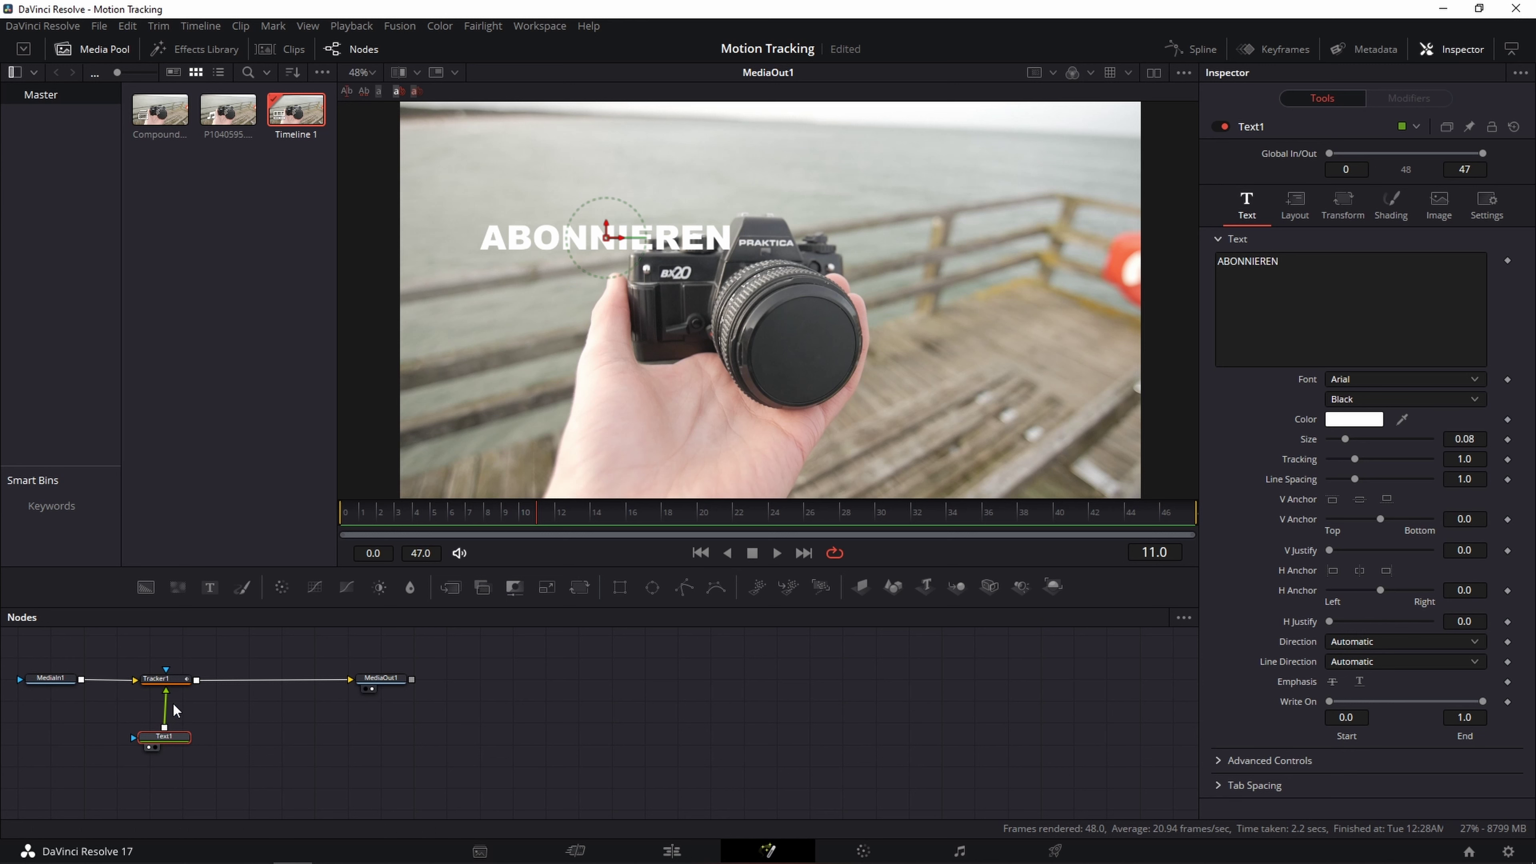
{"action": "left_click_drag", "start_coordinate": [165, 699], "coordinate": [169, 713]}
{"action": "left_click", "coordinate": [162, 687]}
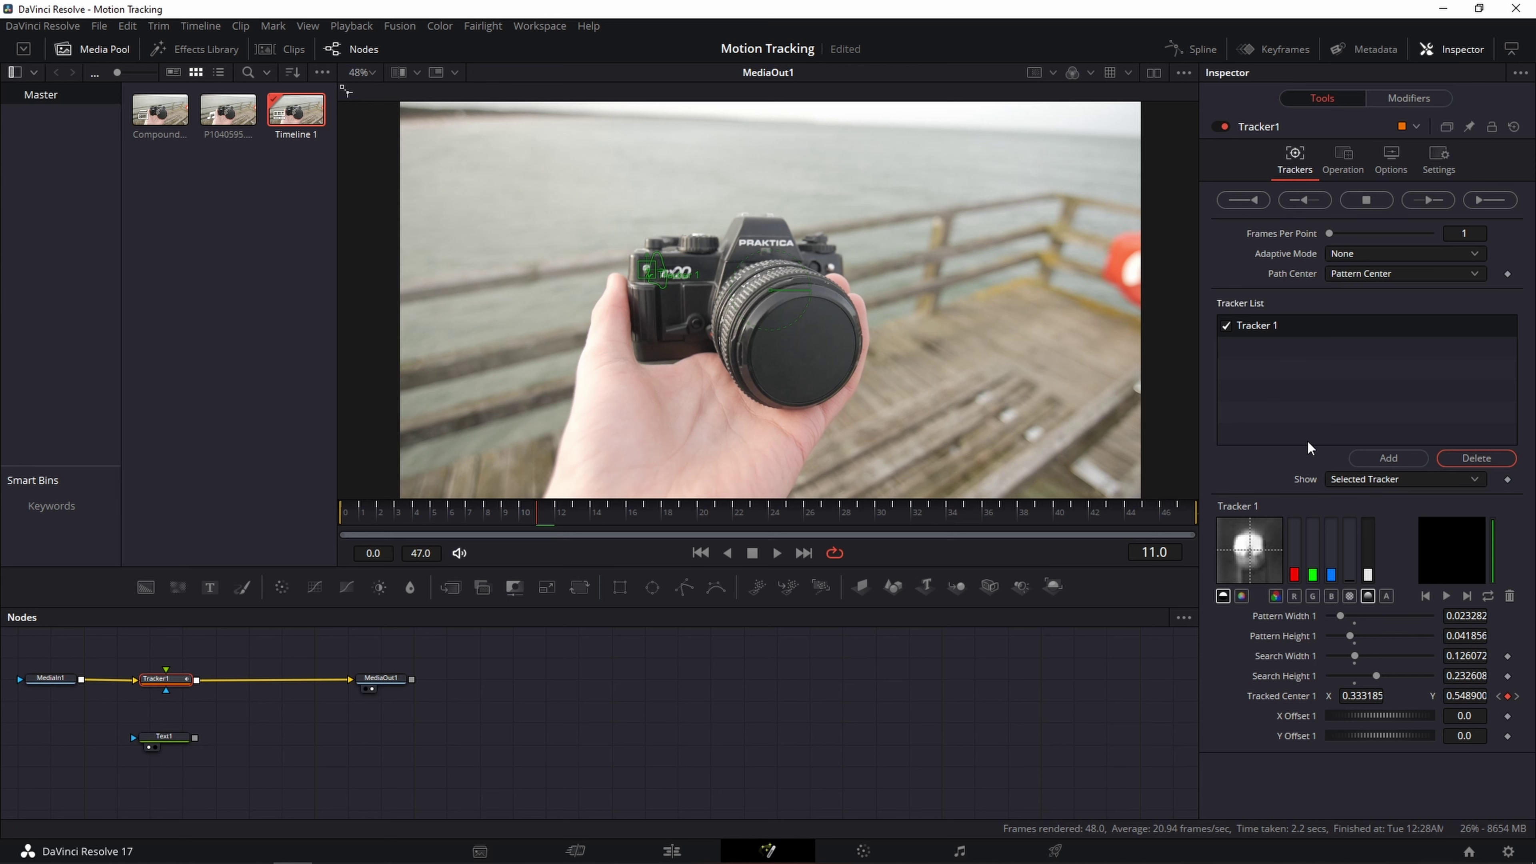
- Add Tracker 2 on the camera's right edge, check frame 44, reconnect Text1, and play back
{"action": "left_click", "coordinate": [1382, 460]}
{"action": "left_click_drag", "start_coordinate": [960, 193], "coordinate": [814, 257]}
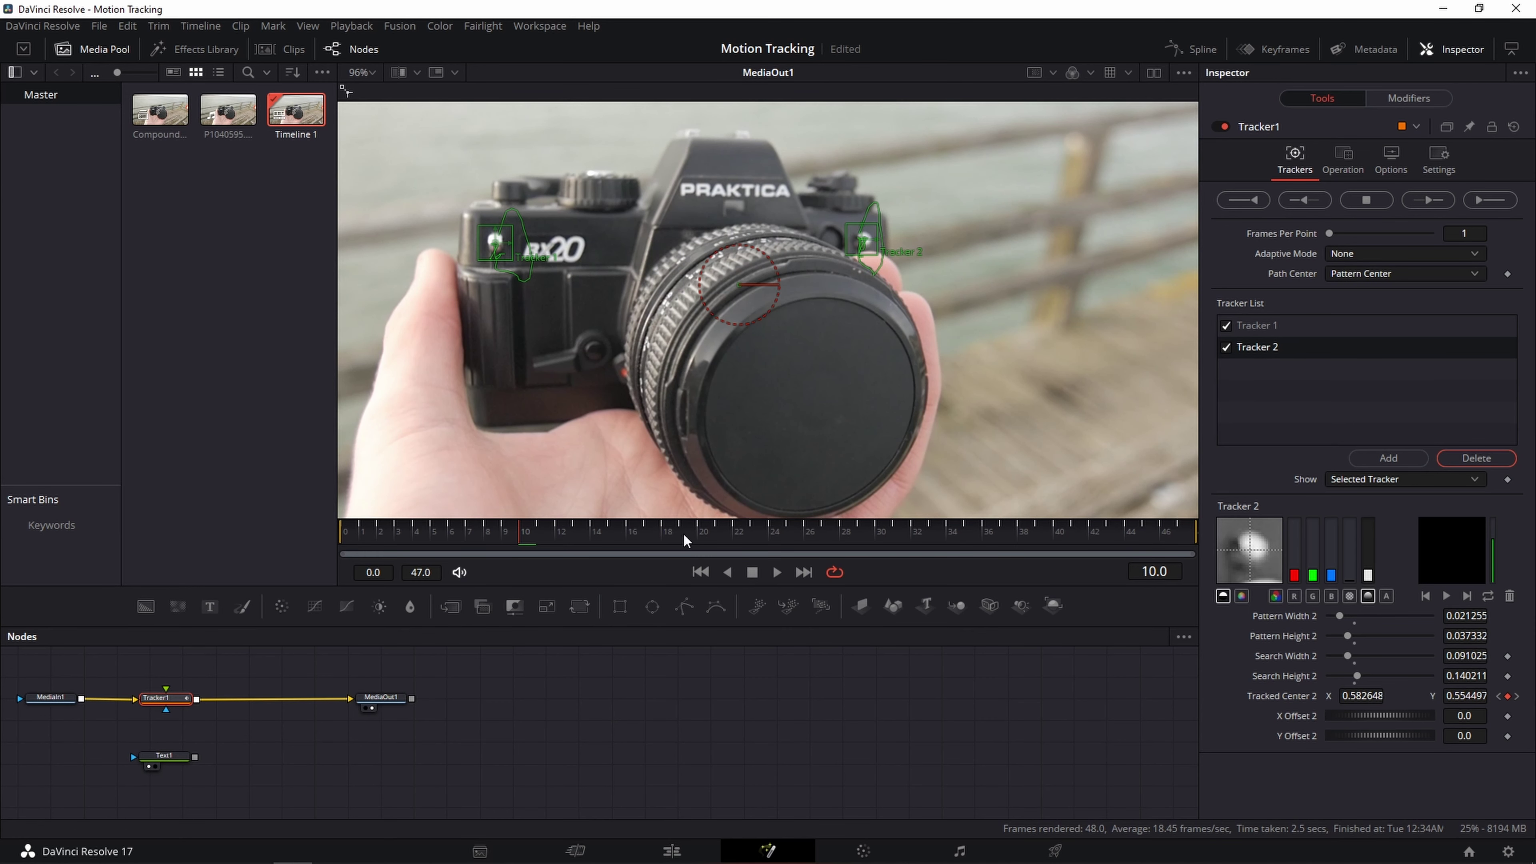
{"action": "left_click_drag", "start_coordinate": [684, 536], "coordinate": [1130, 536]}
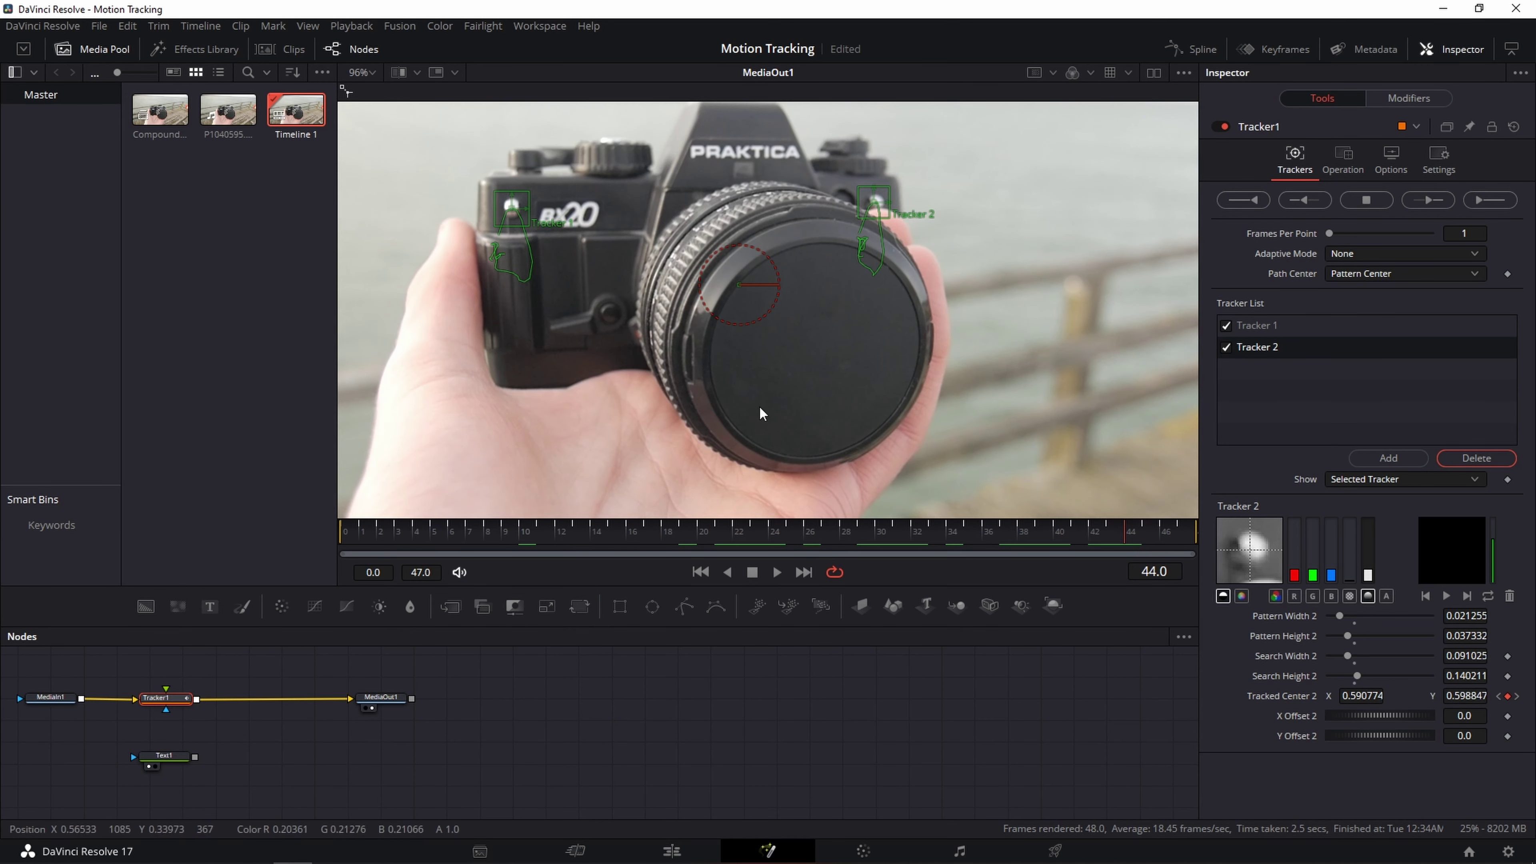
{"action": "left_click_drag", "start_coordinate": [194, 756], "coordinate": [165, 709]}
{"action": "key", "text": "space"}
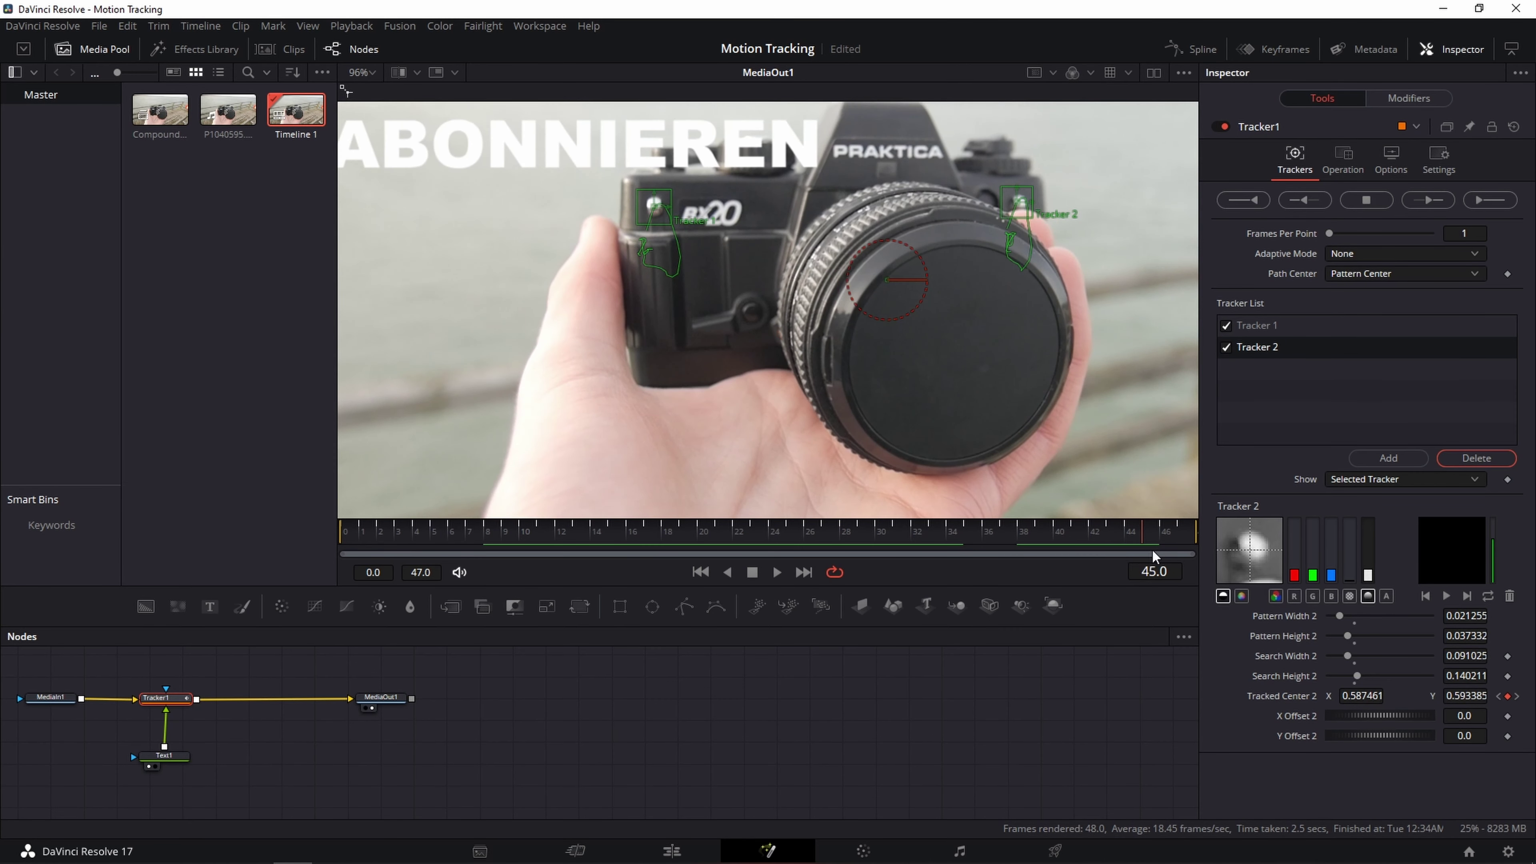
{"action": "mouse_move", "coordinate": [1013, 554]}
{"action": "left_mouse_down"}
{"action": "mouse_move", "coordinate": [544, 555]}
{"action": "mouse_move", "coordinate": [1023, 569]}
{"action": "mouse_move", "coordinate": [1160, 551]}
{"action": "left_mouse_up"}
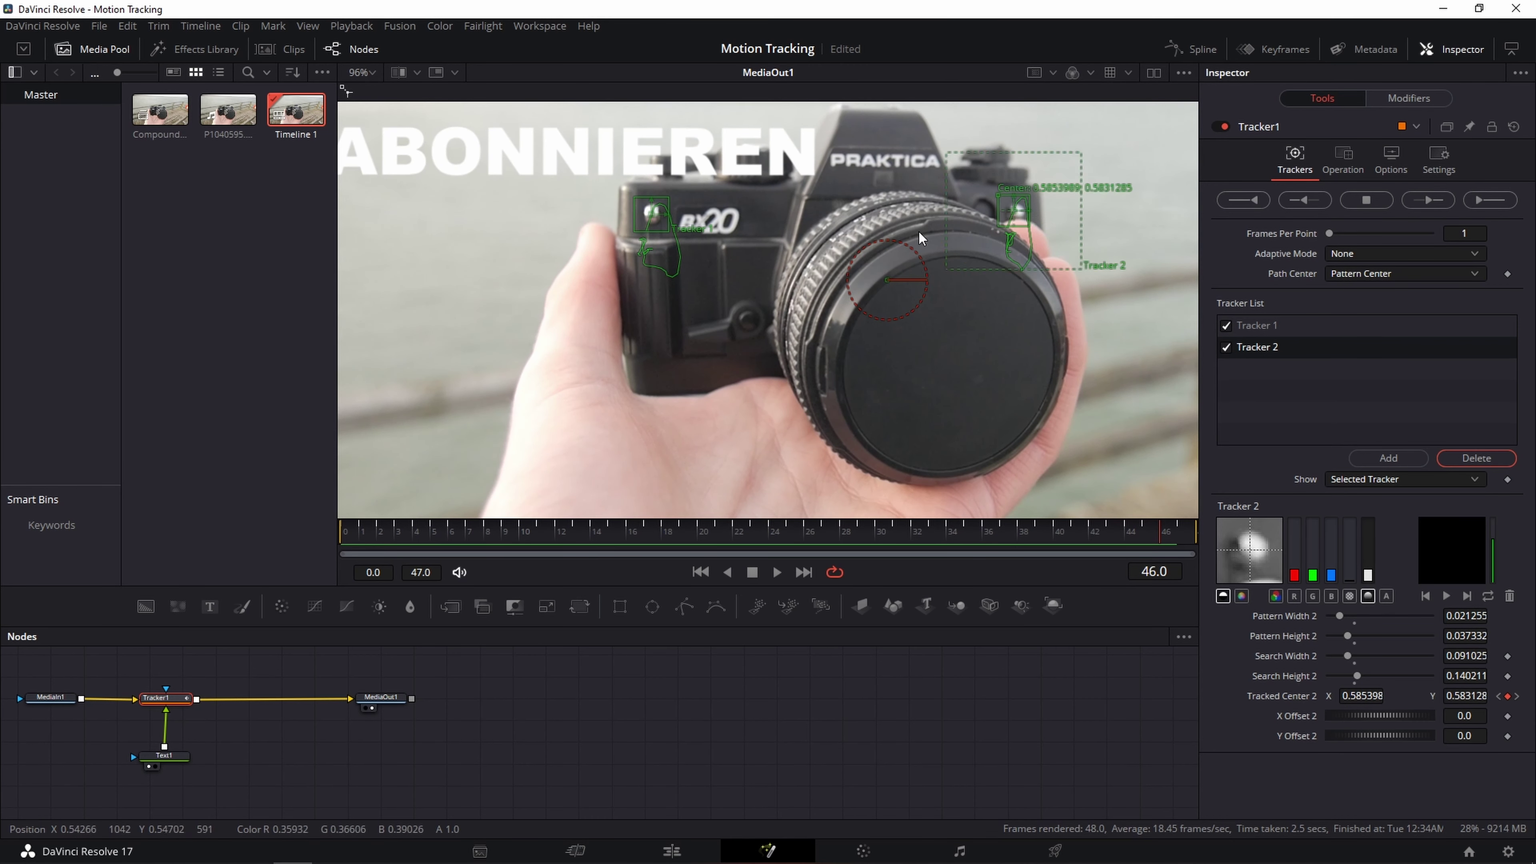
{"action": "scroll", "coordinate": [890, 245], "scroll_direction": "down", "scroll_amount": 3}
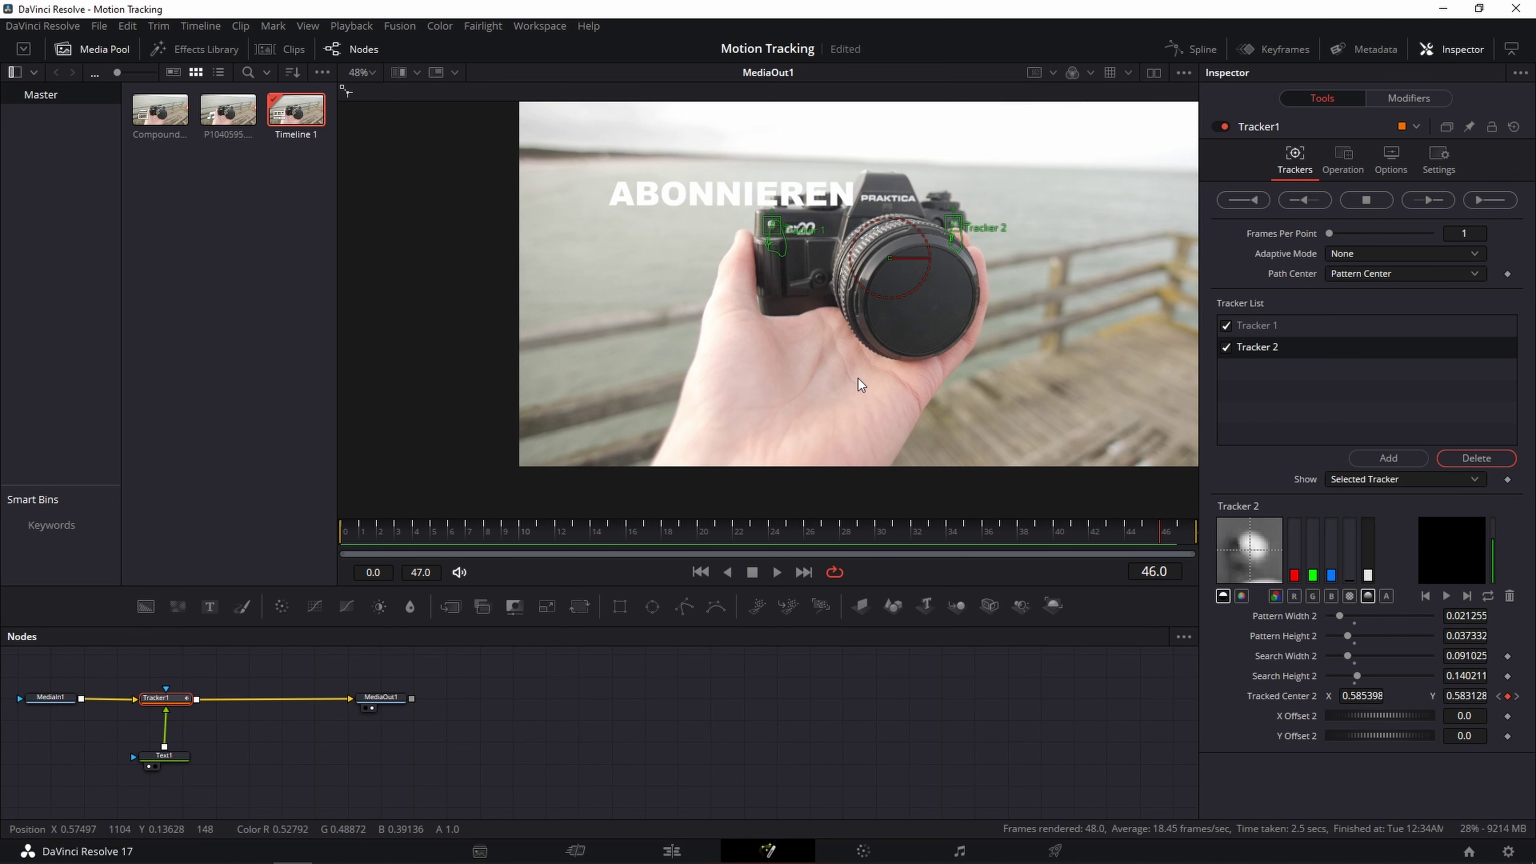
{"action": "scroll", "coordinate": [723, 415], "scroll_direction": "up", "scroll_amount": 2}
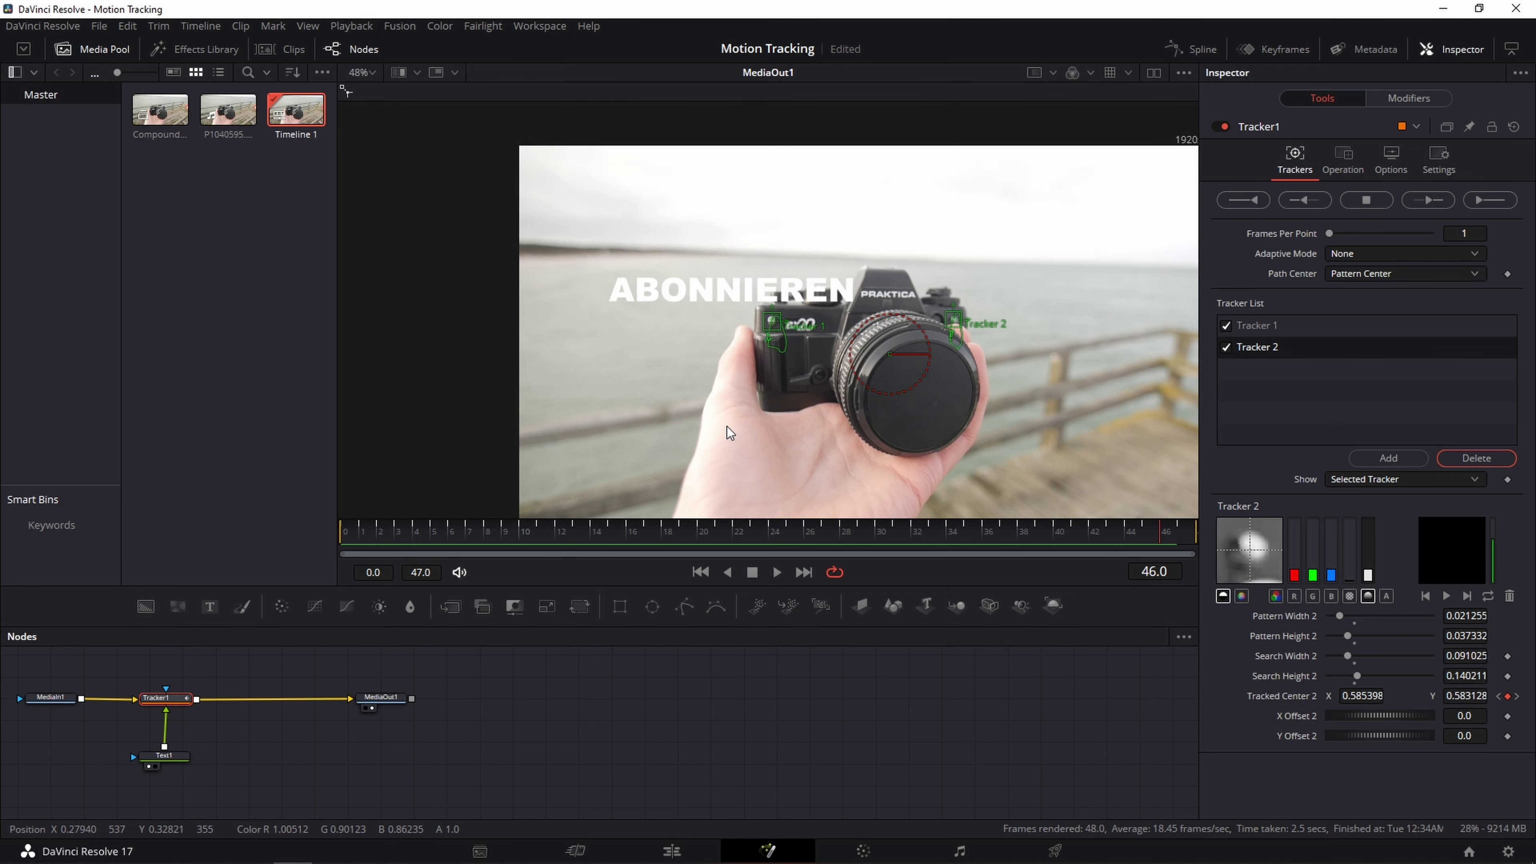